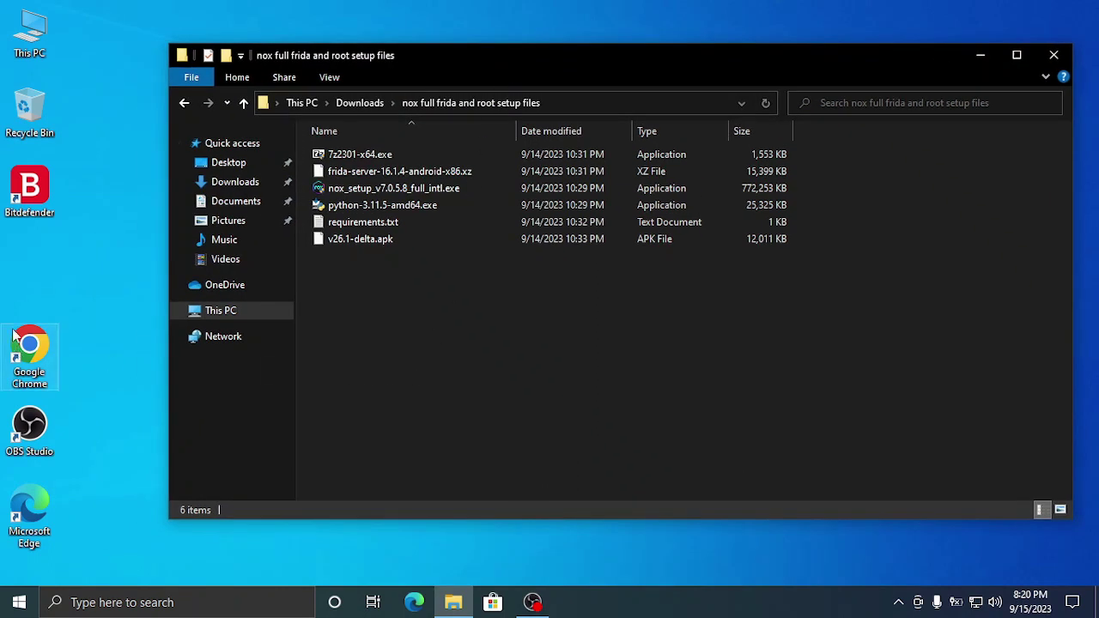
- Move the Google Chrome, OBS Studio and Microsoft Edge desktop icons up to close the gap beneath Bitdefender
left_click_drag(17, 340, 19, 262)
left_click_drag(17, 417, 24, 359)
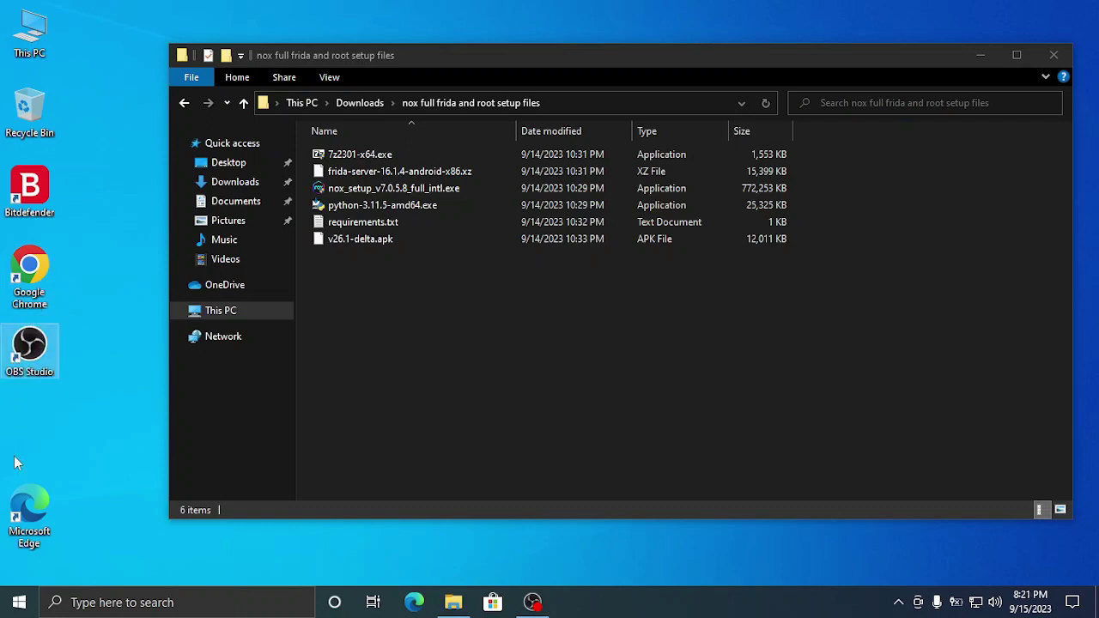
left_click_drag(26, 490, 52, 402)
left_click(404, 391)
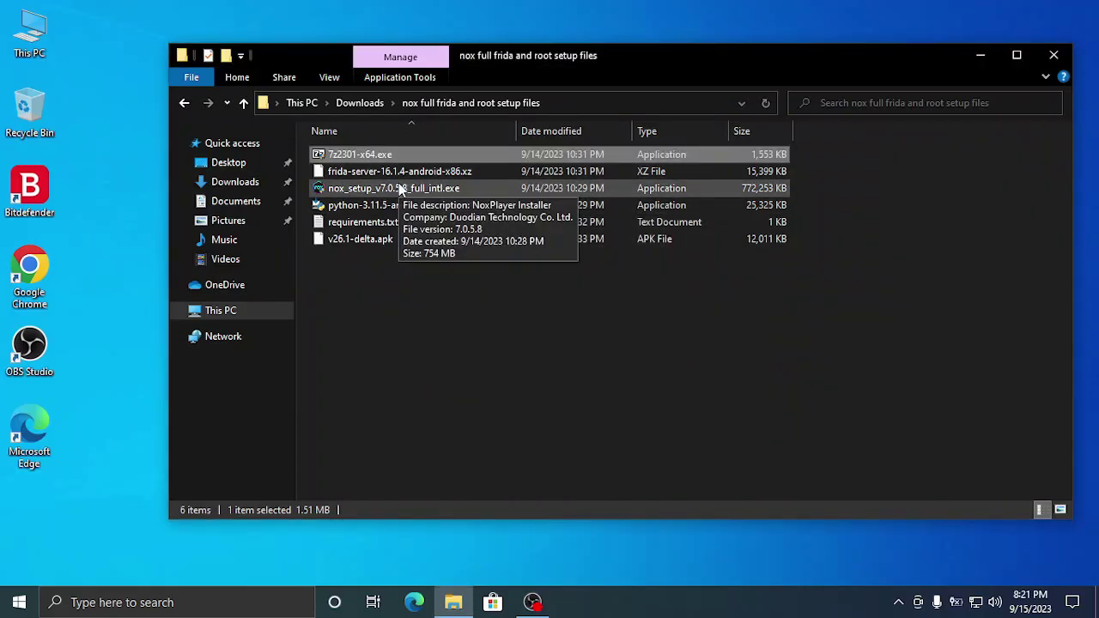
- Run python-3.11.5-amd64.exe and install Python with default settings and python.exe added to PATH
left_click(386, 210)
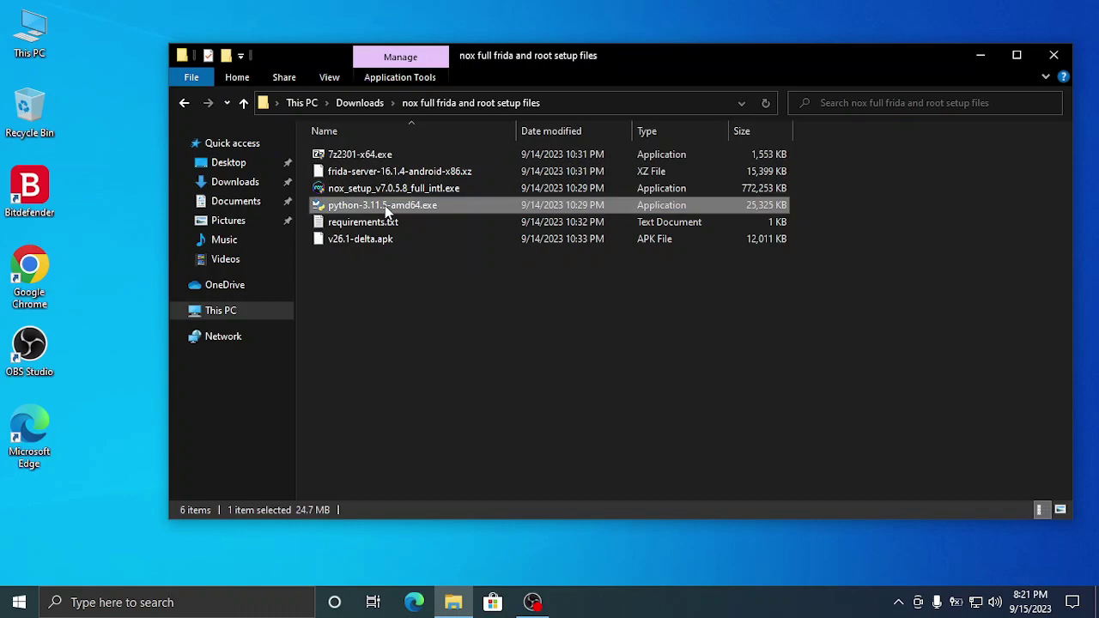
right_click(385, 210)
left_click(430, 233)
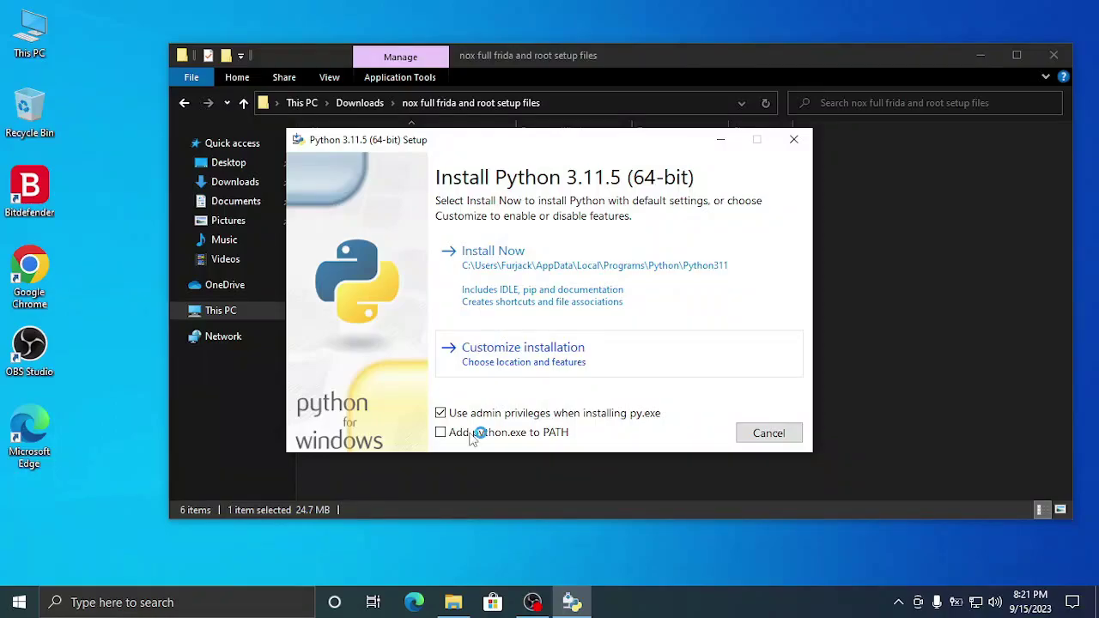
left_click(471, 436)
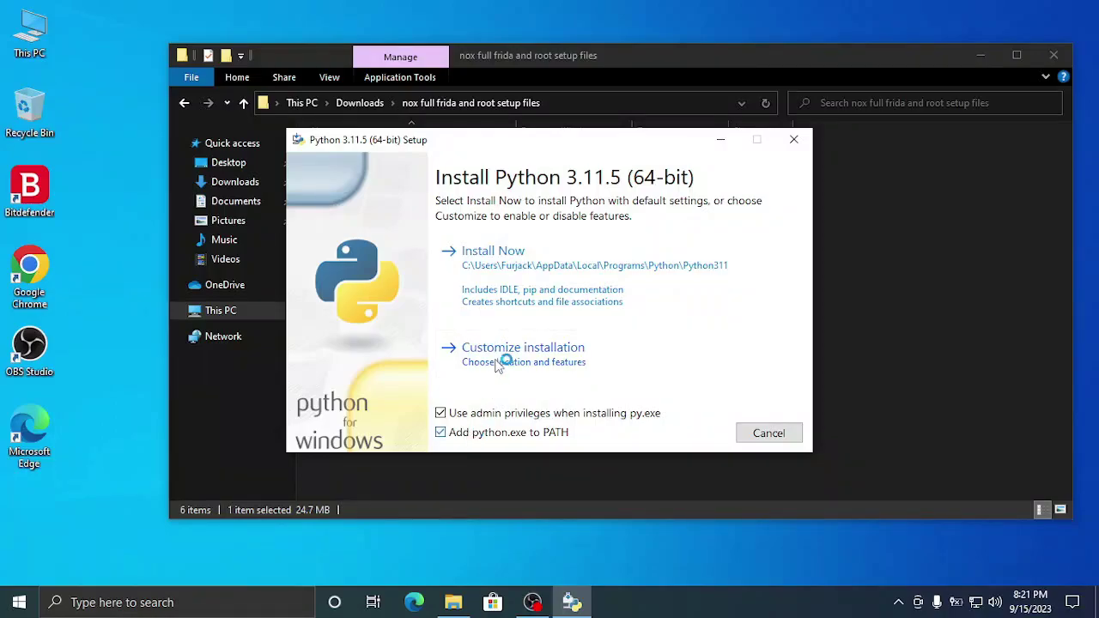
left_click(539, 256)
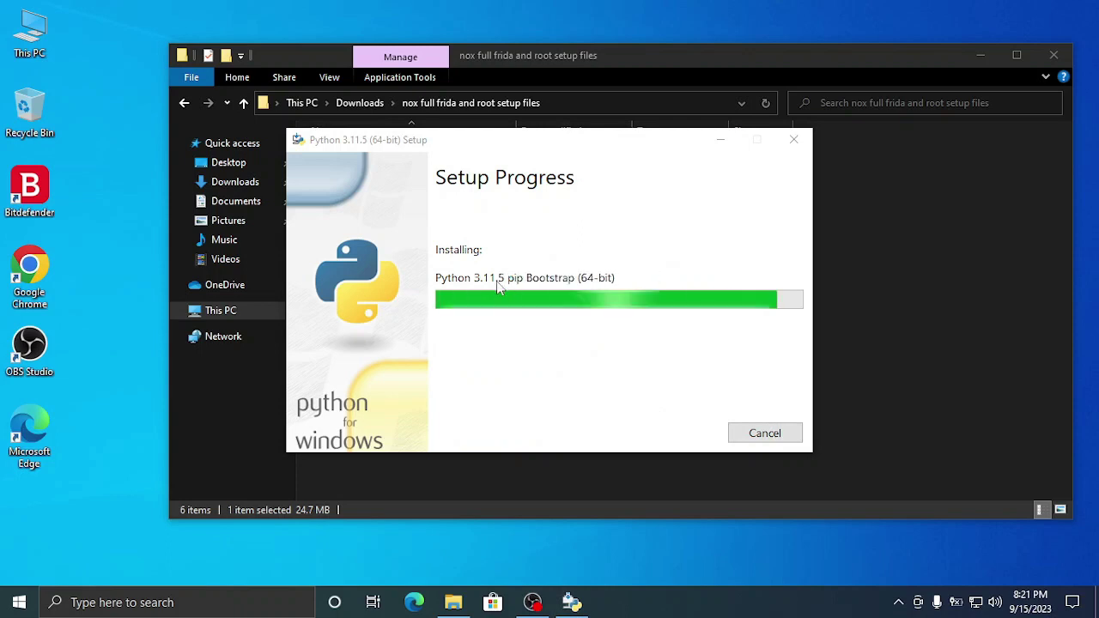
- Disable the path length limit and close the Python setup
left_click(498, 340)
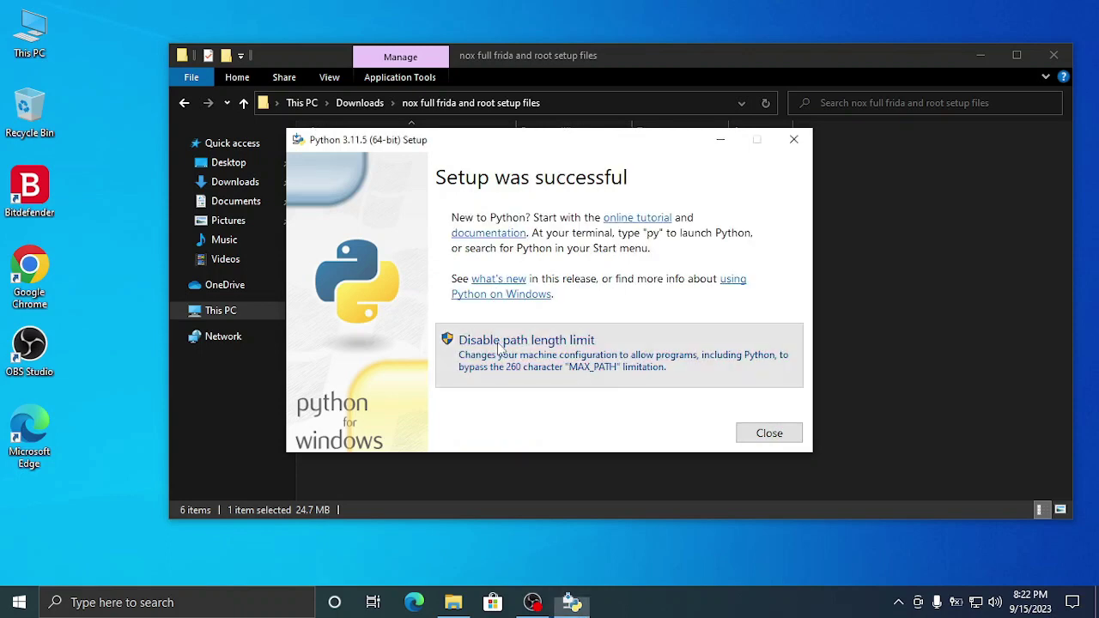
left_click(769, 433)
left_click(326, 257)
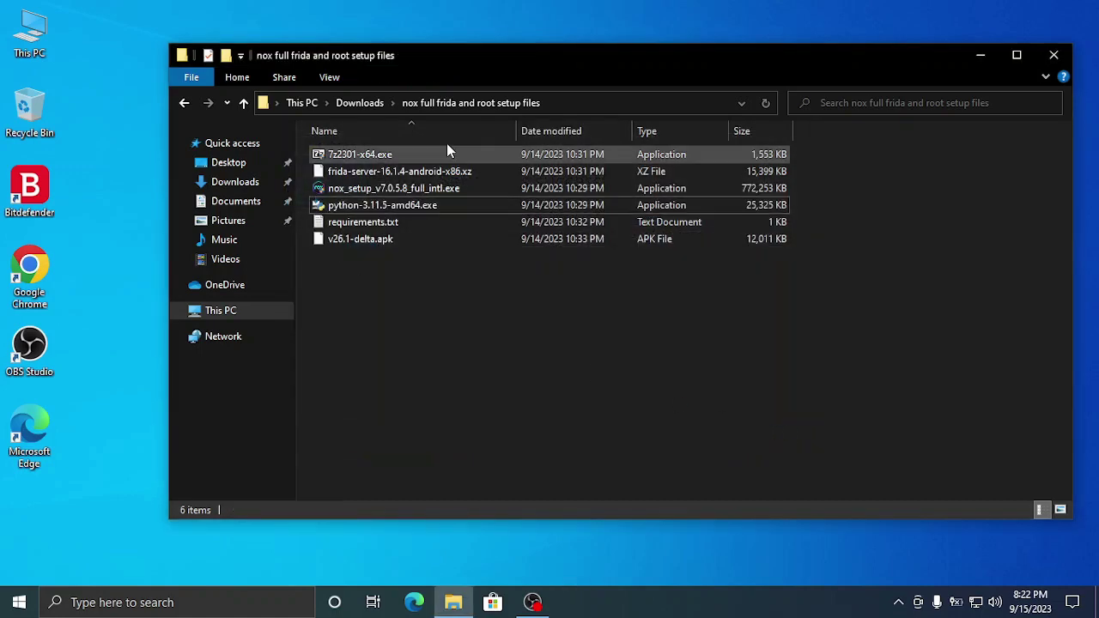
- Open a command prompt in the setup files folder and run pip install -r requirements.txt
left_click(596, 101)
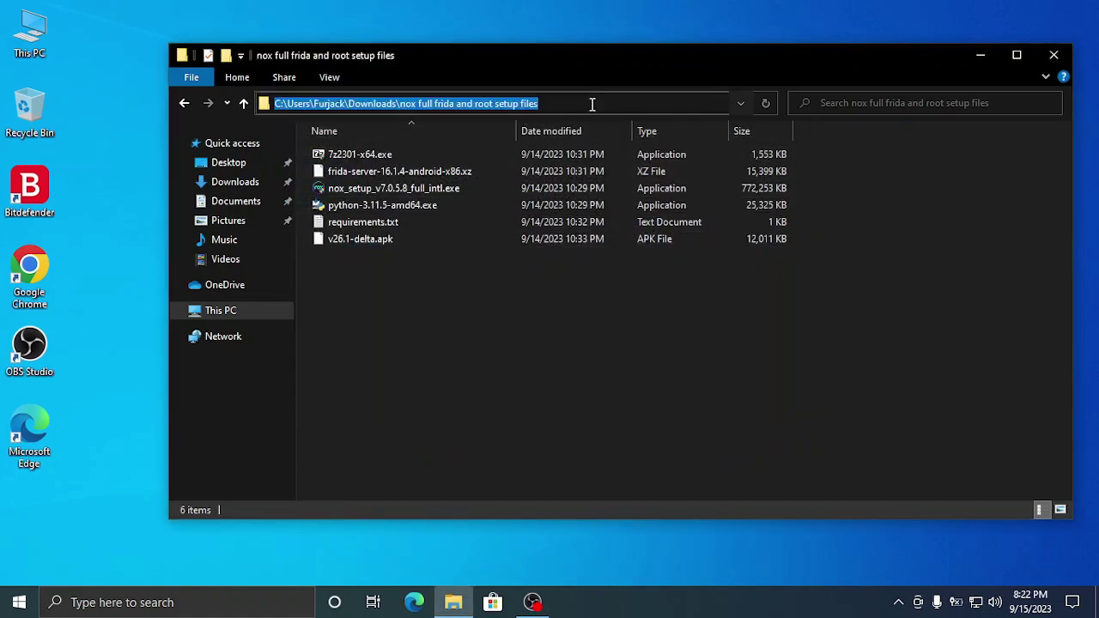
type("cmd")
key("Return")
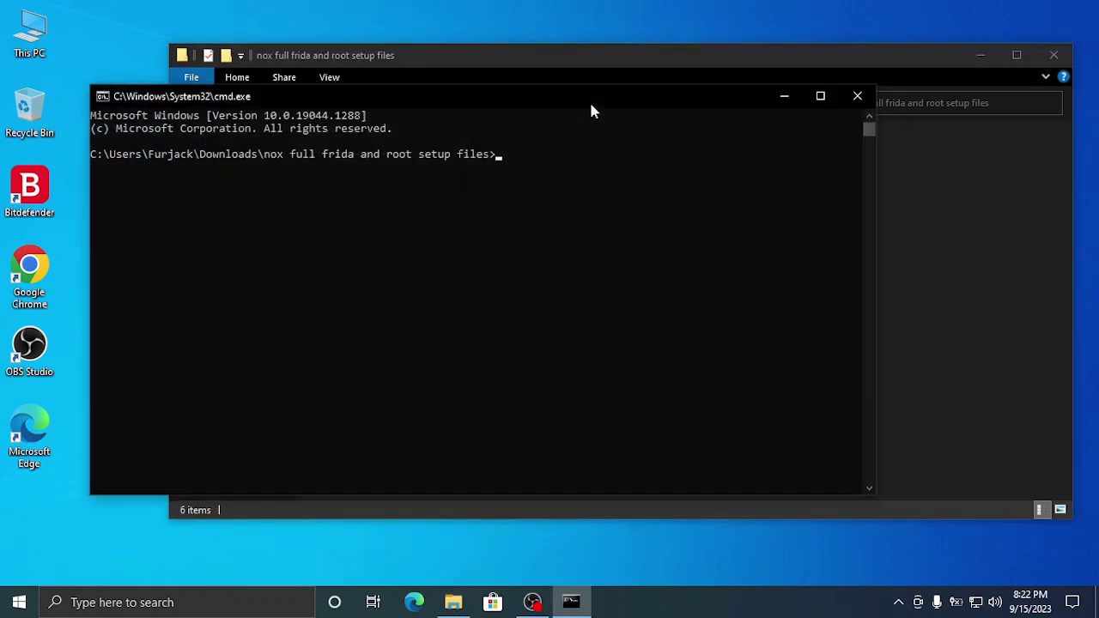
type("pip install -r re")
key("Tab")
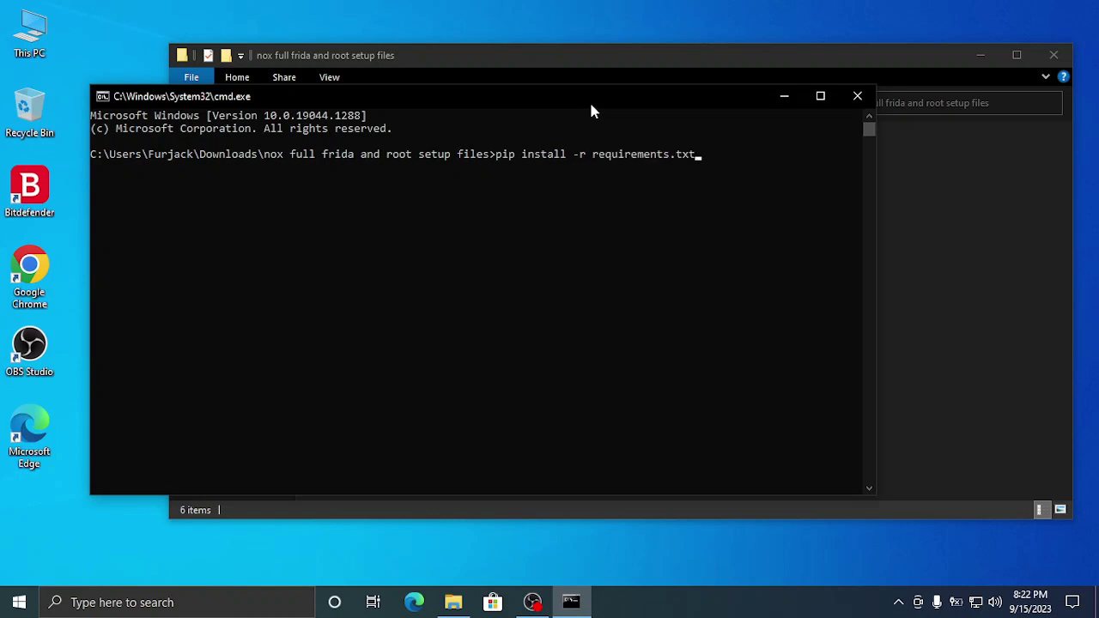
key("Return")
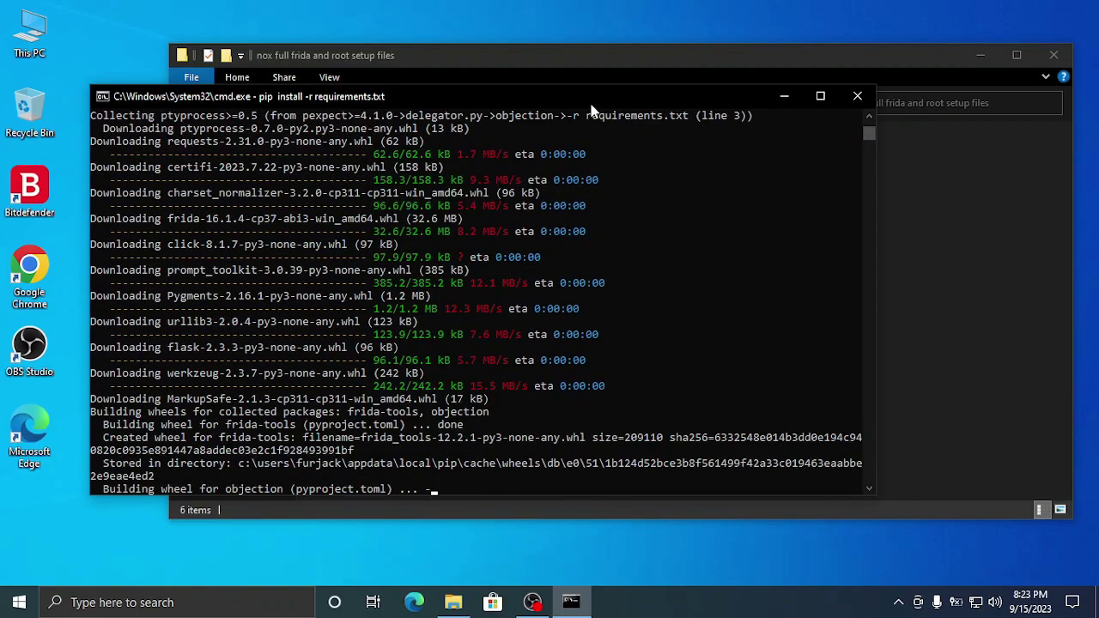
- Clear the console with cls and close the command prompt
type("c")
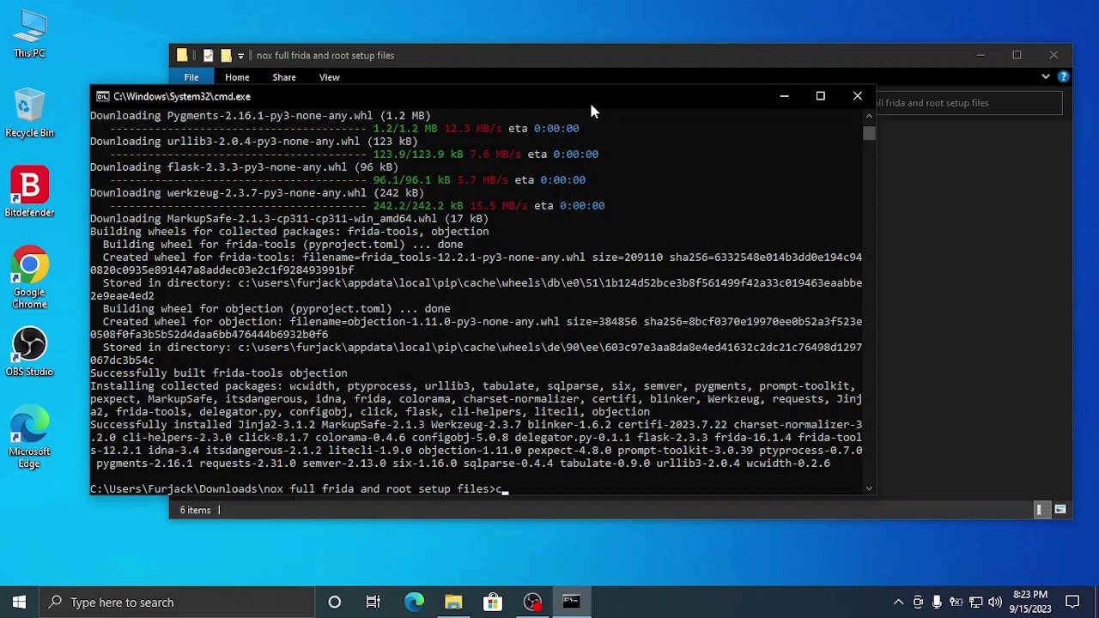
type("ls")
key("Return")
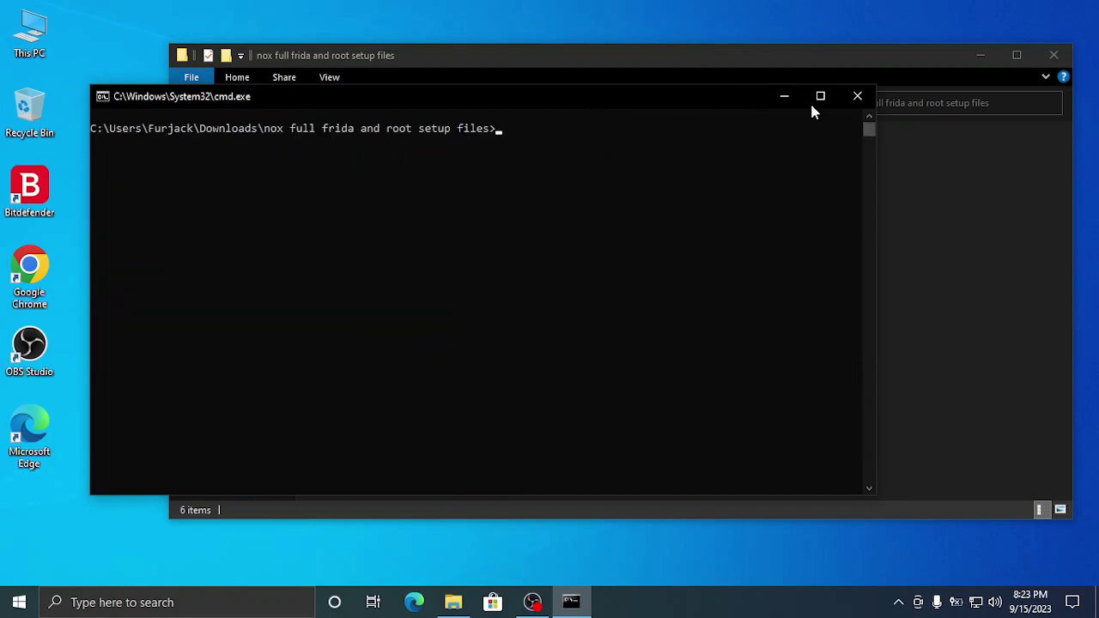
left_click(860, 98)
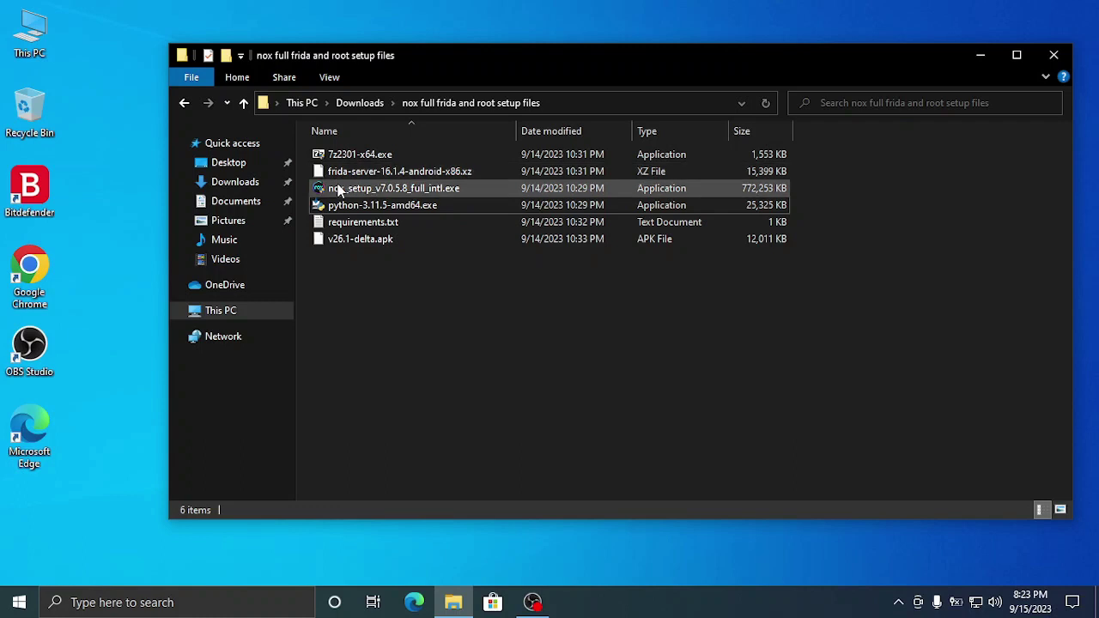
- Run nox_setup_v7.0.5.8_full_intl.exe and start the NoxPlayer installation
double_click(338, 190)
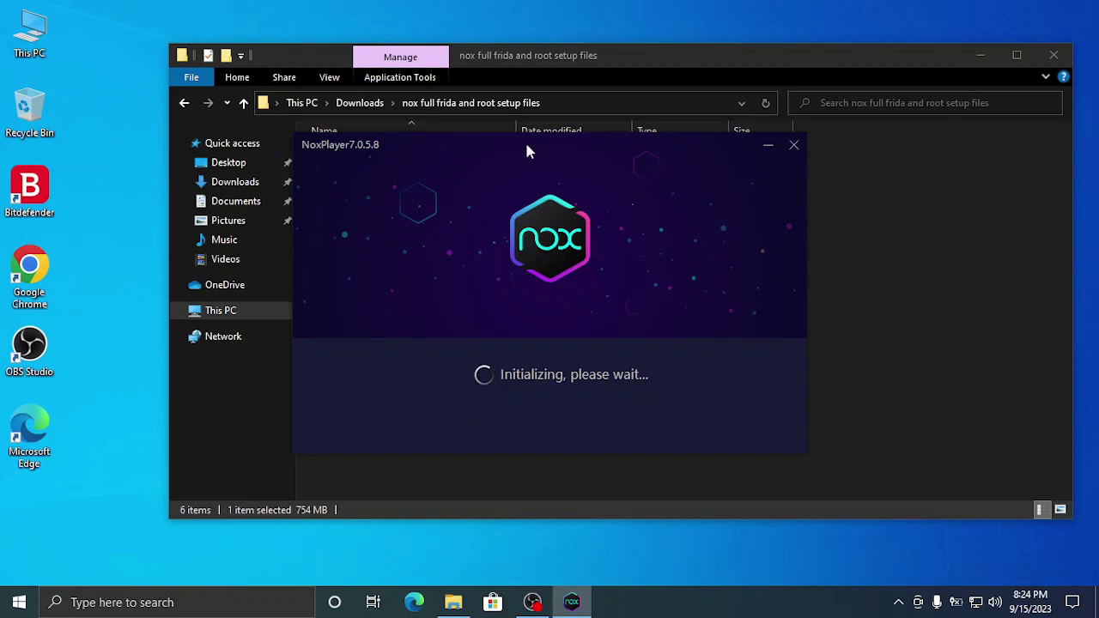
left_click_drag(527, 150, 697, 115)
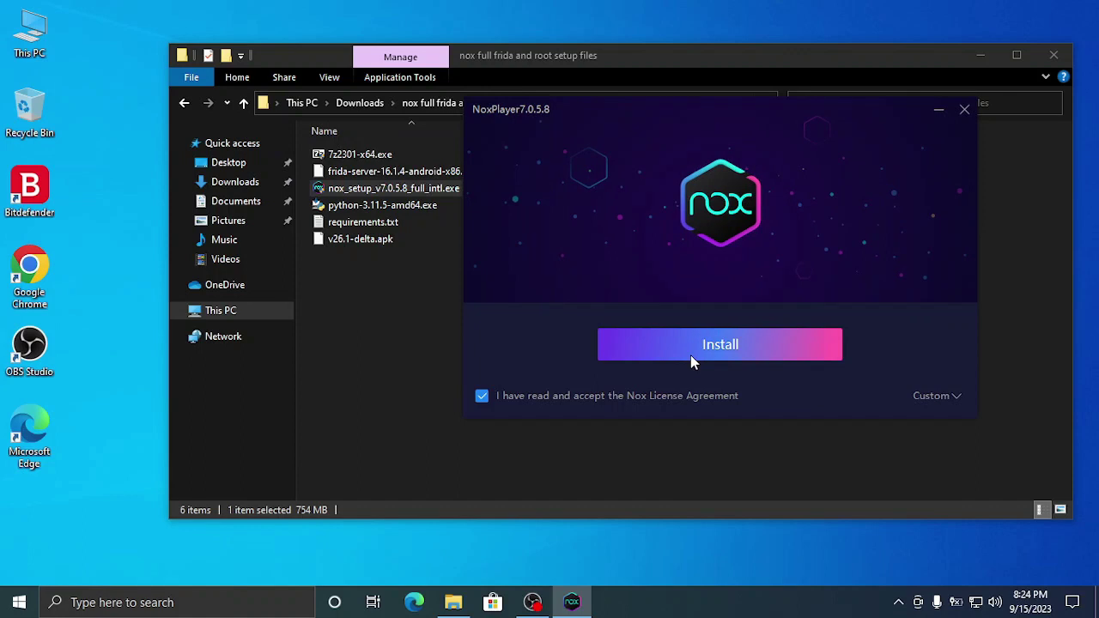
left_click(731, 343)
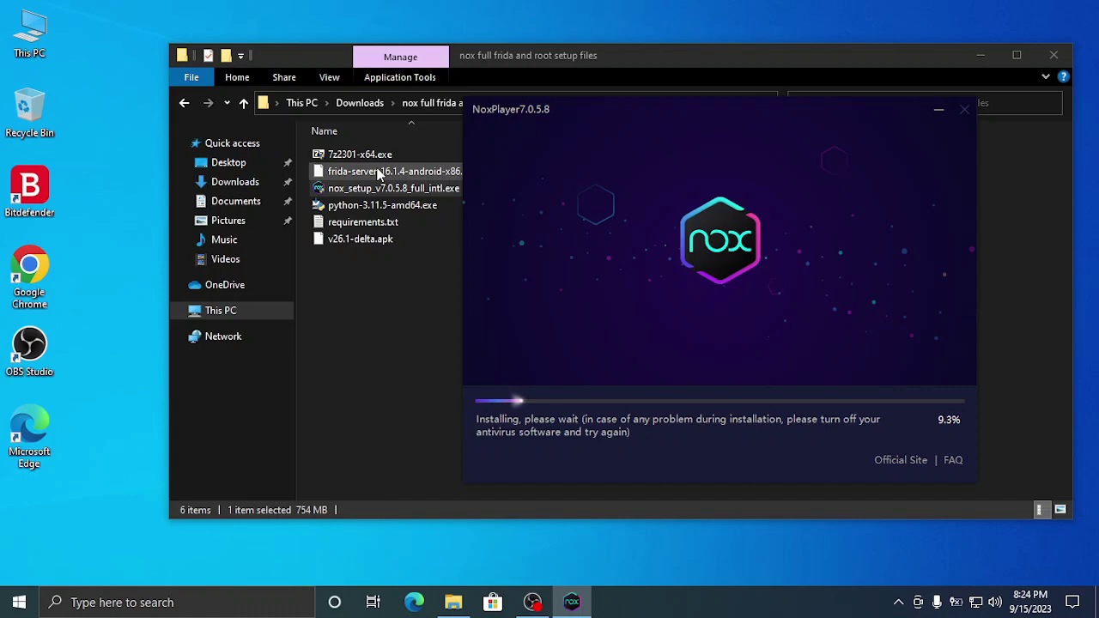
- Extract frida-server-16.1.4-android-x86.xz into the current folder with 7-Zip and select the extracted file
left_click(377, 171)
right_click(377, 172)
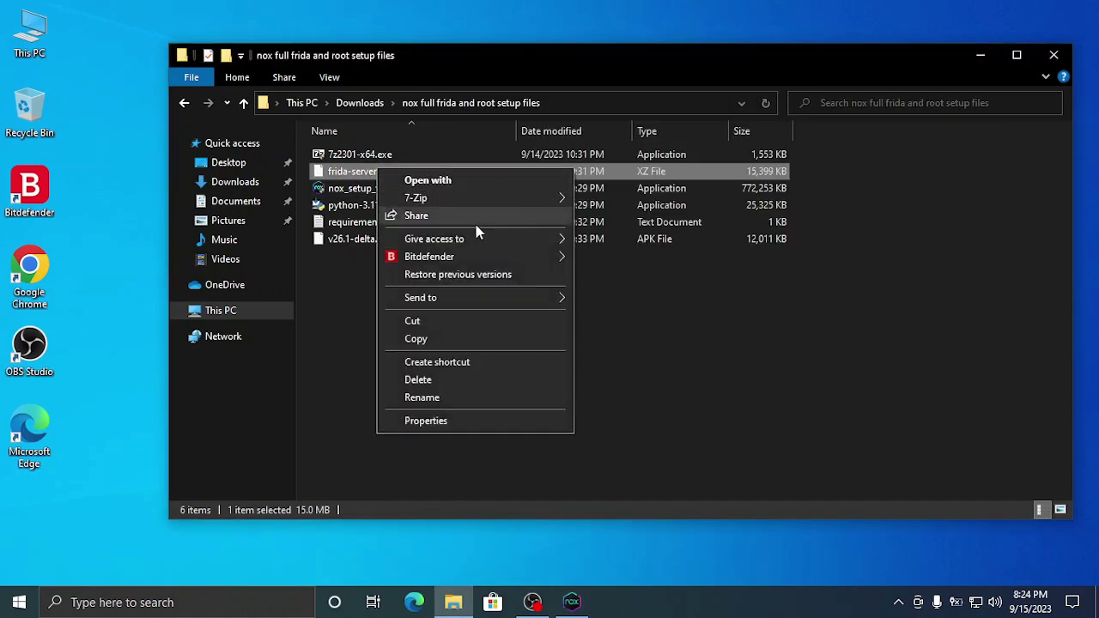
mouse_move(515, 206)
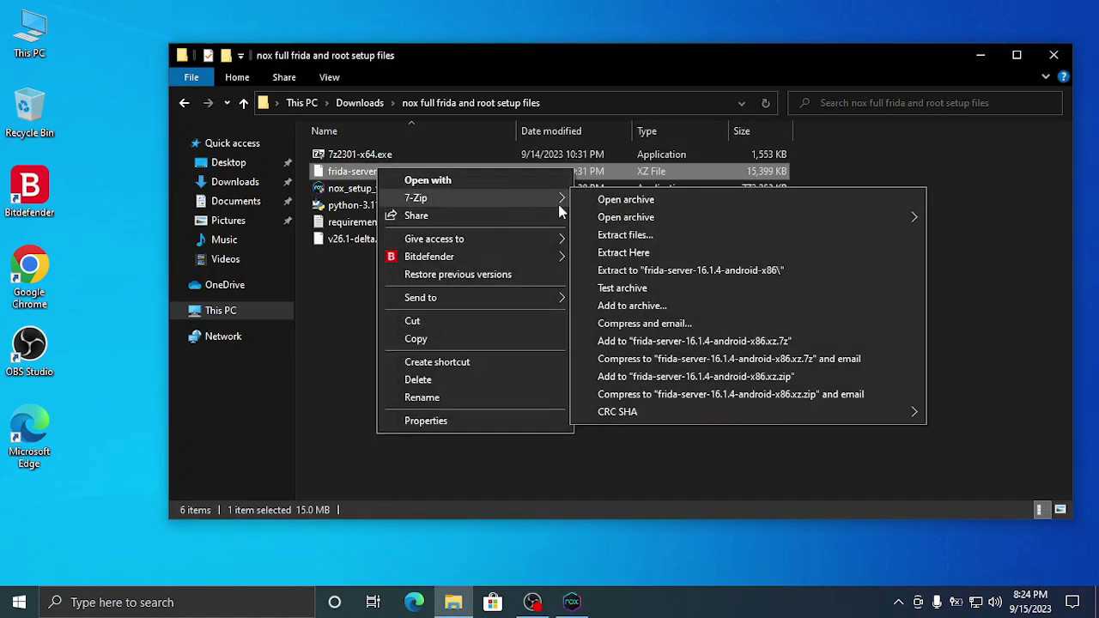
left_click(646, 253)
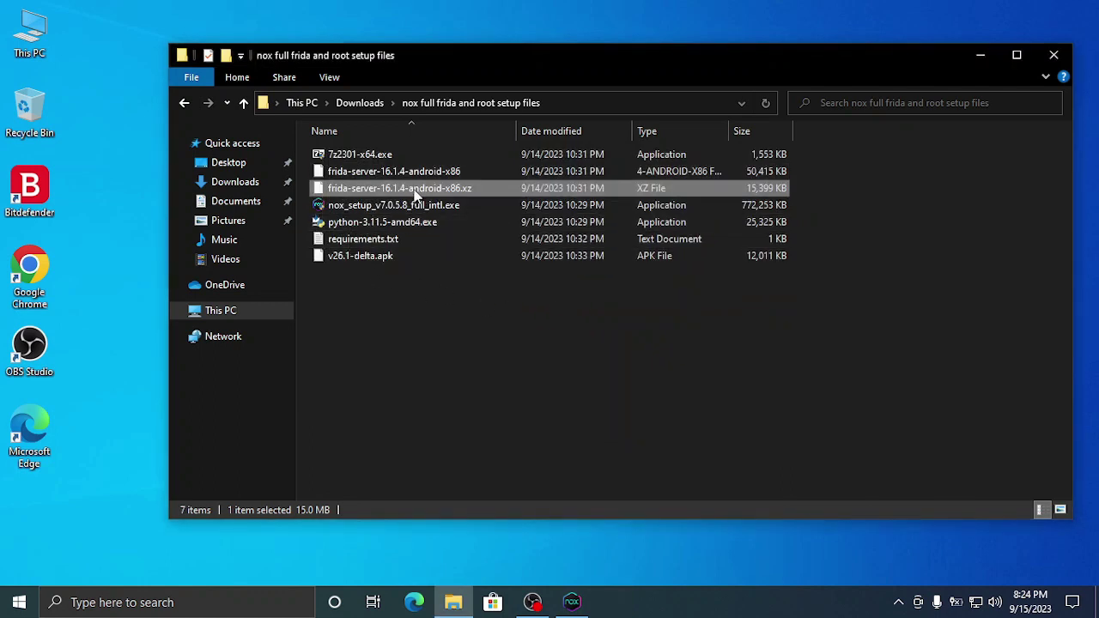
left_click(464, 391)
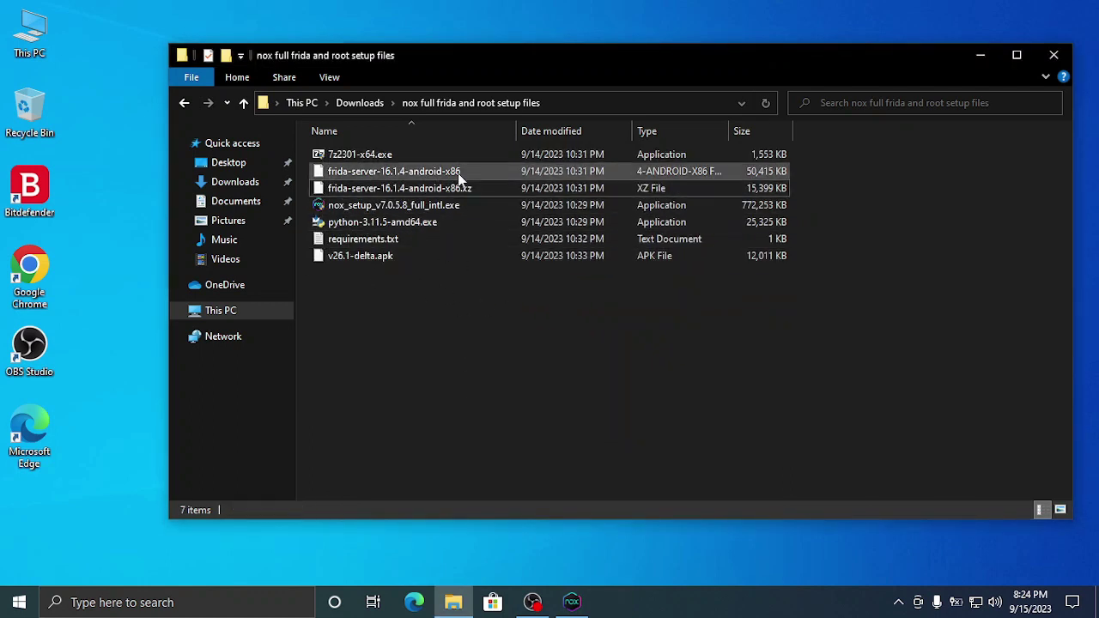
left_click(458, 174)
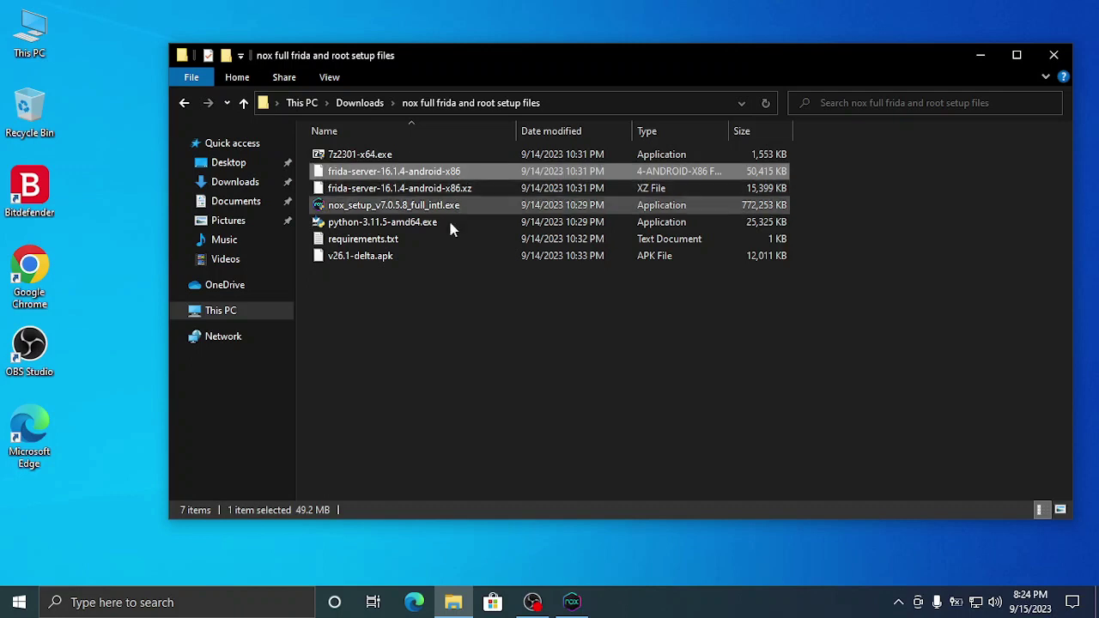
- Return to the NoxPlayer installer and accept its request to restart the computer
left_click(572, 602)
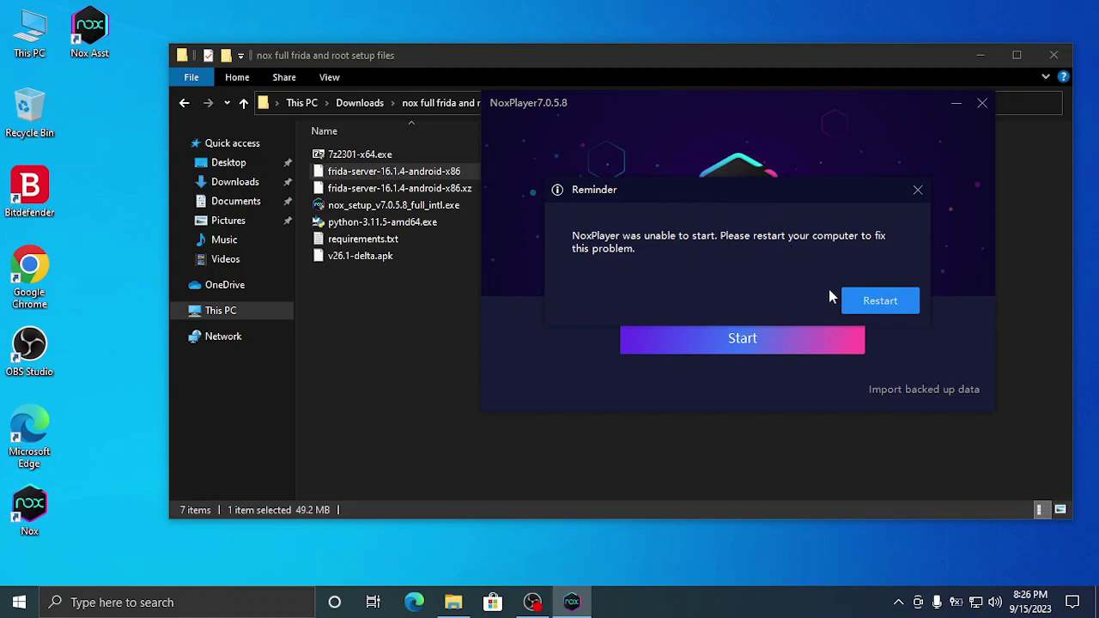
left_click(889, 307)
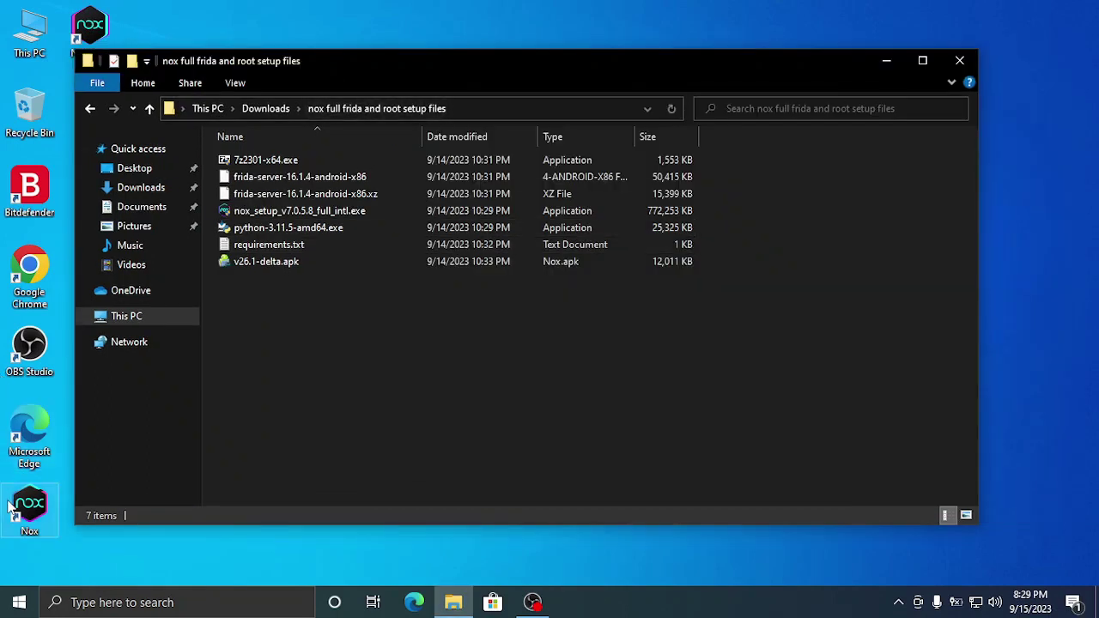
- Launch NoxPlayer from the desktop and skip its introductory guide
double_click(19, 511)
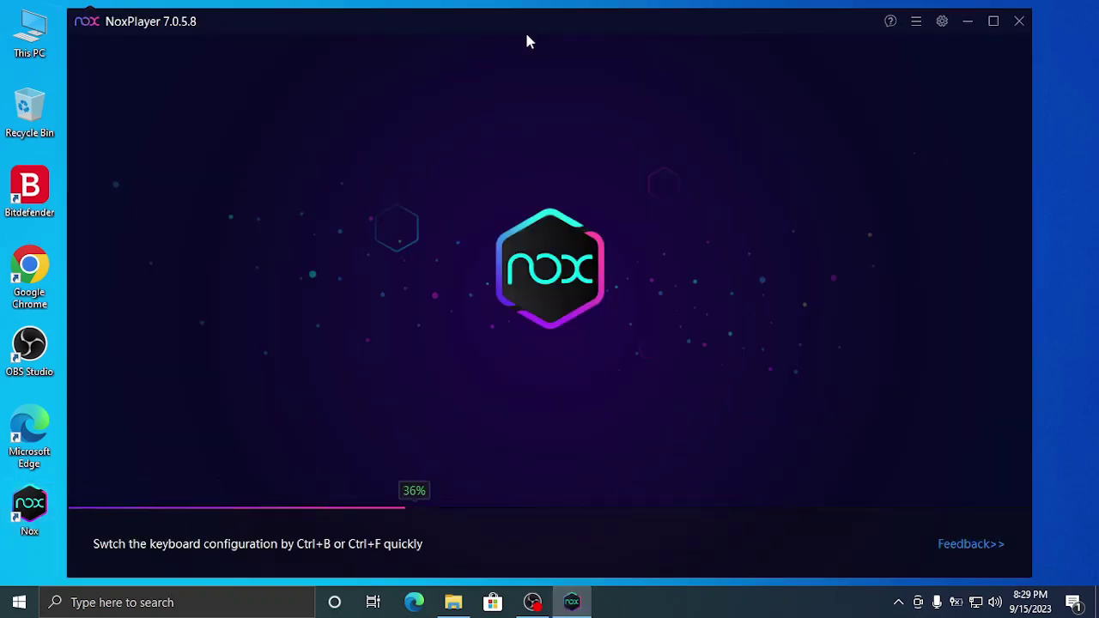
right_click(1074, 136)
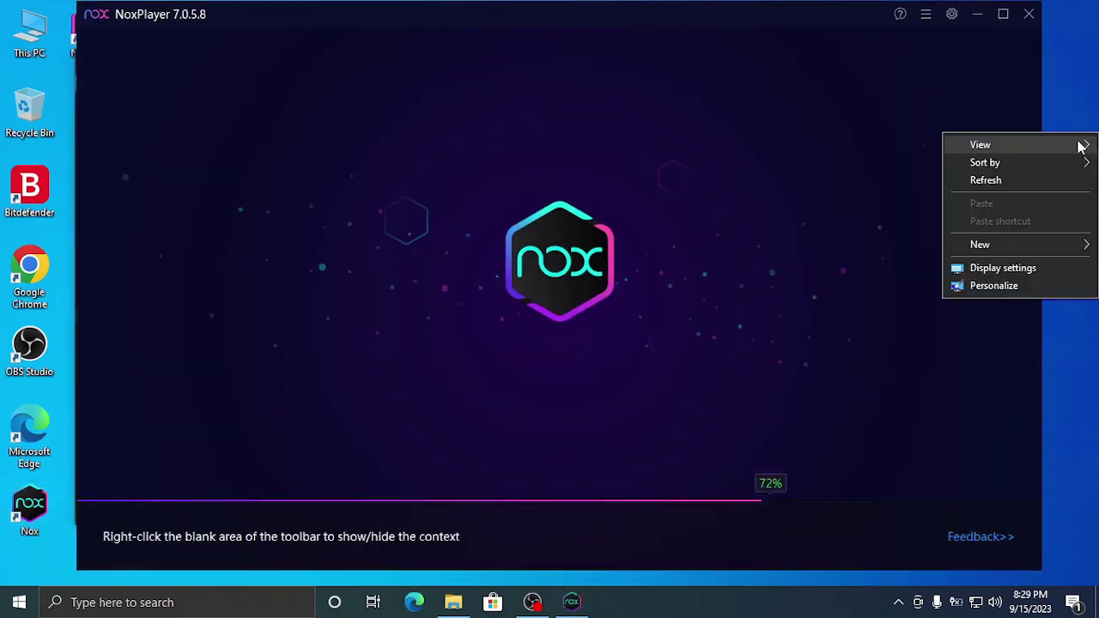
left_click(401, 95)
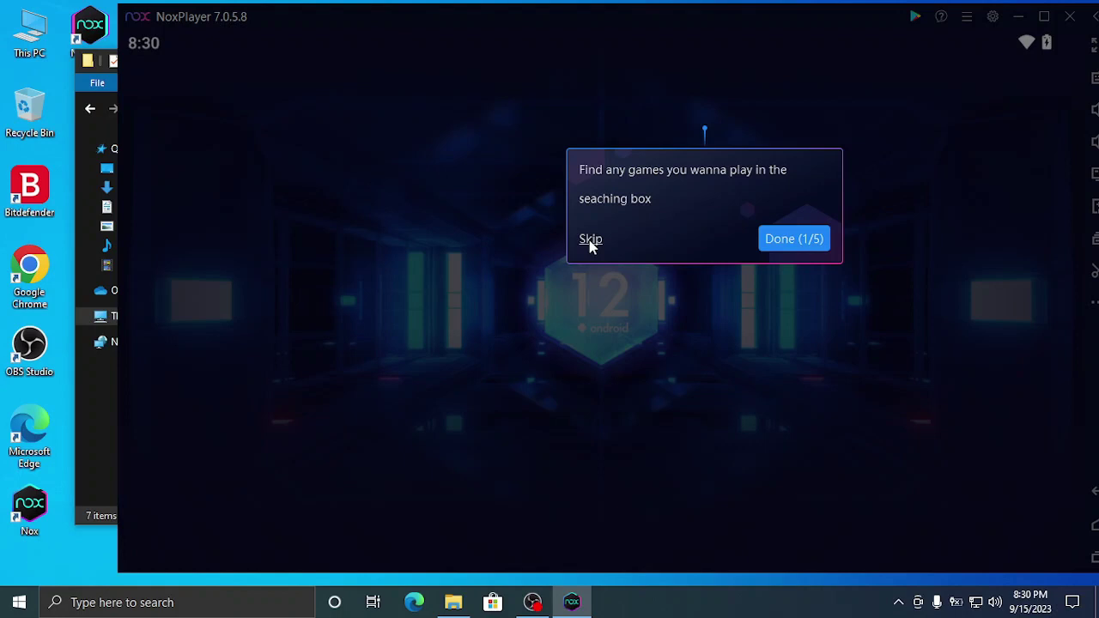
left_click(590, 240)
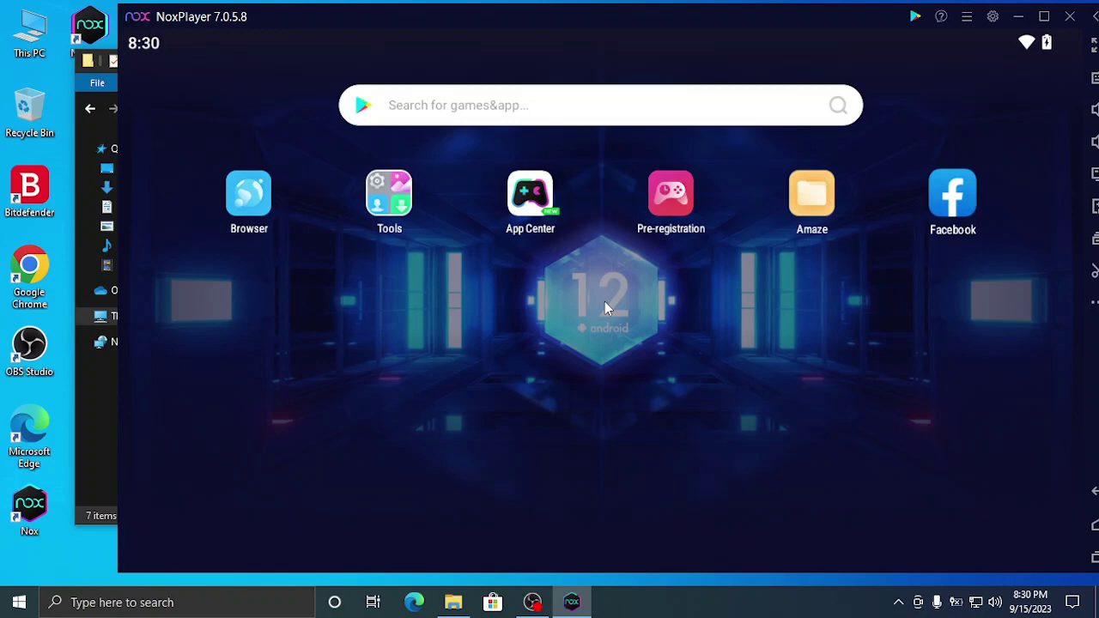
- Enable Root in NoxPlayer's general system settings, save the settings and restart the emulator
left_click(992, 17)
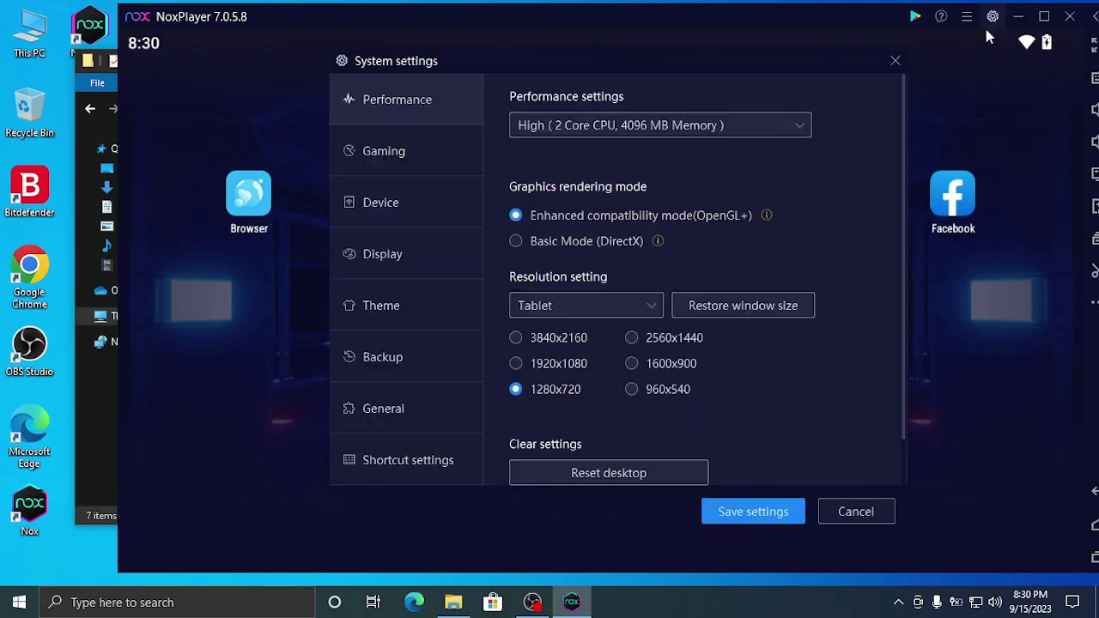
left_click(375, 414)
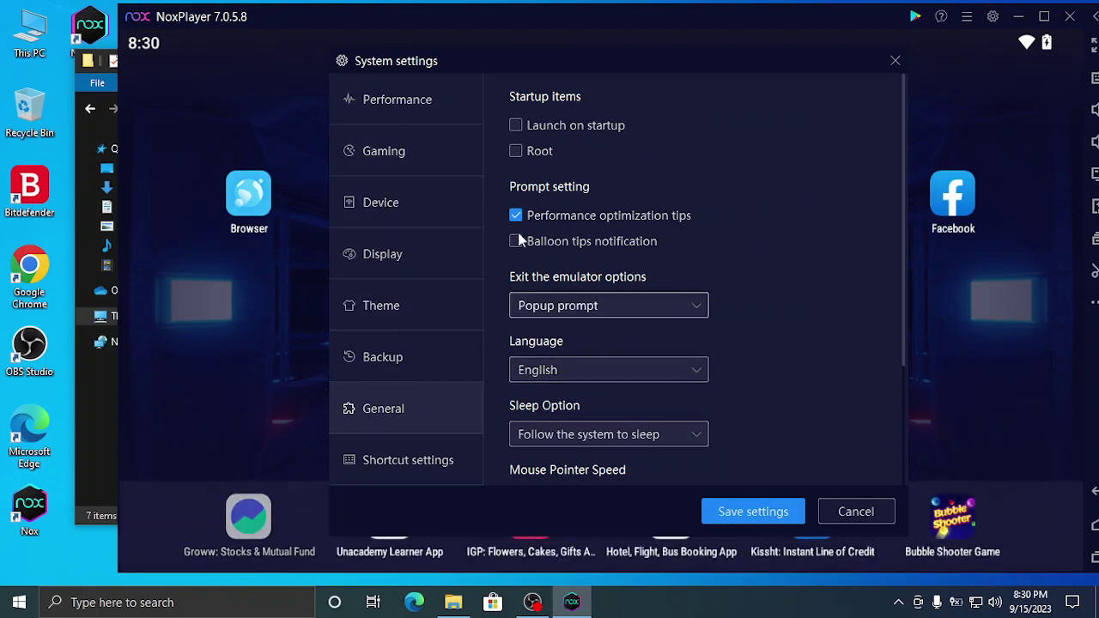
left_click(515, 151)
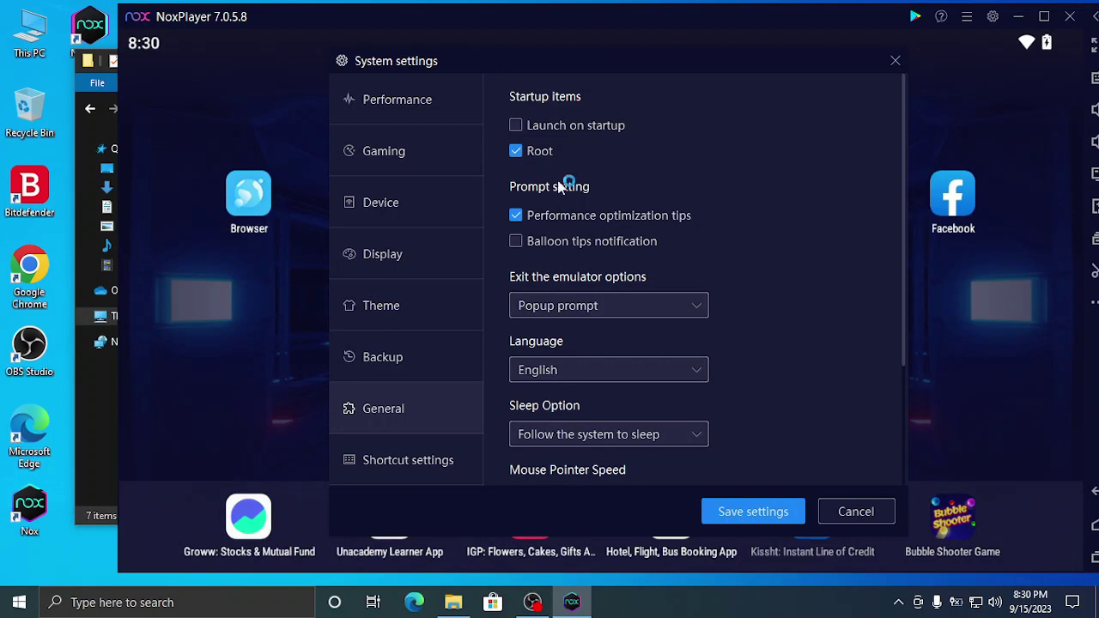
left_click(733, 513)
left_click(649, 342)
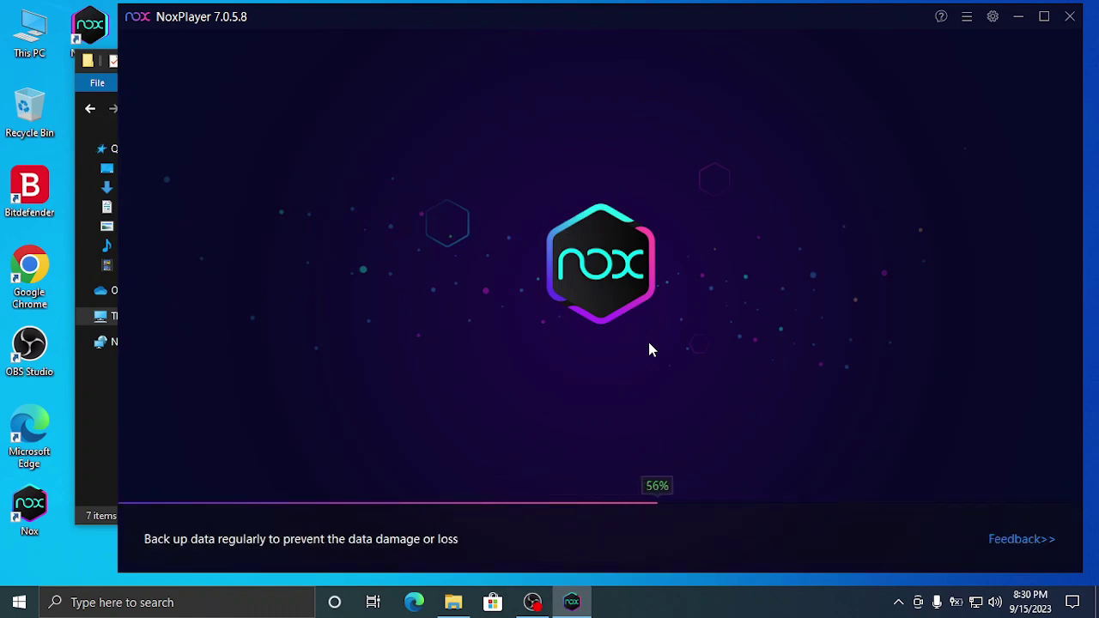
- Install v26.1-delta.apk from the setup files folder into NoxPlayer and minimize the folder window
left_click(453, 602)
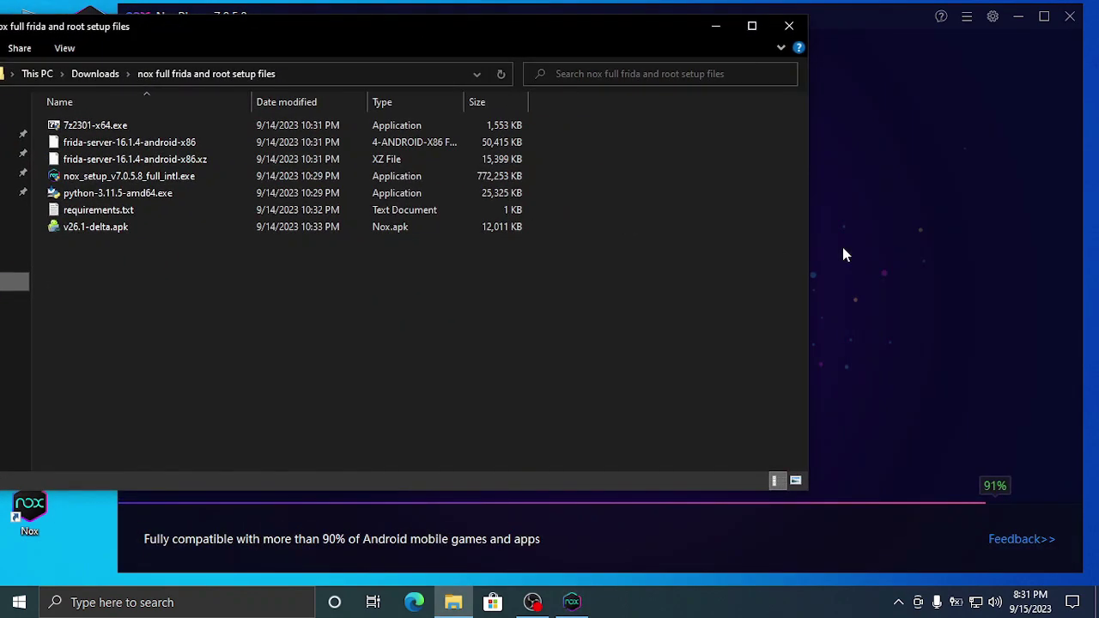
left_click(129, 176)
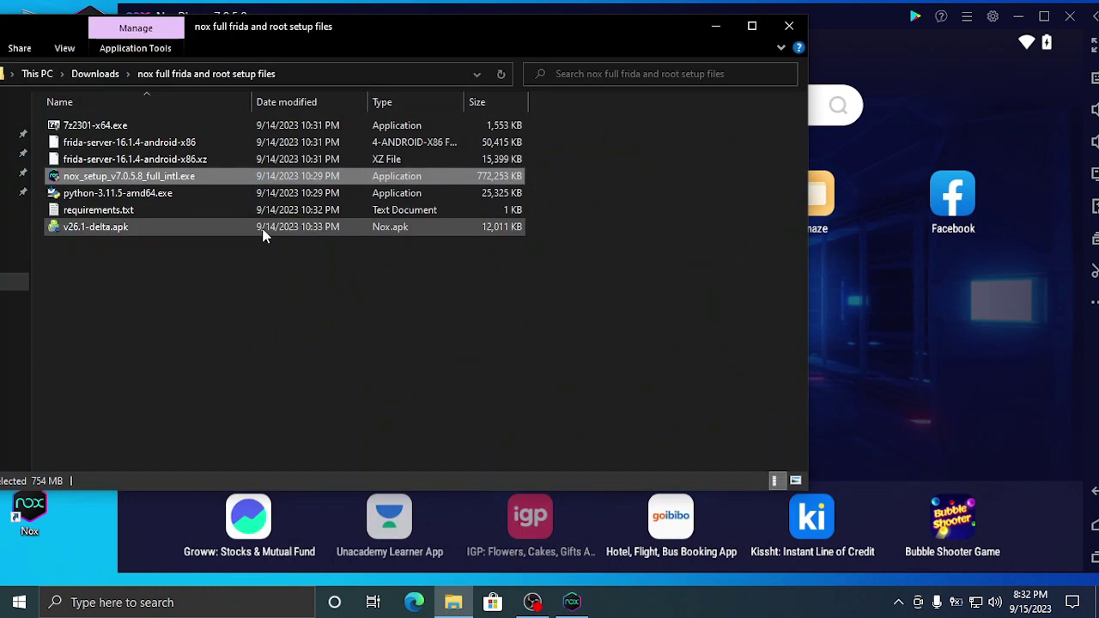
left_click_drag(238, 227, 928, 299)
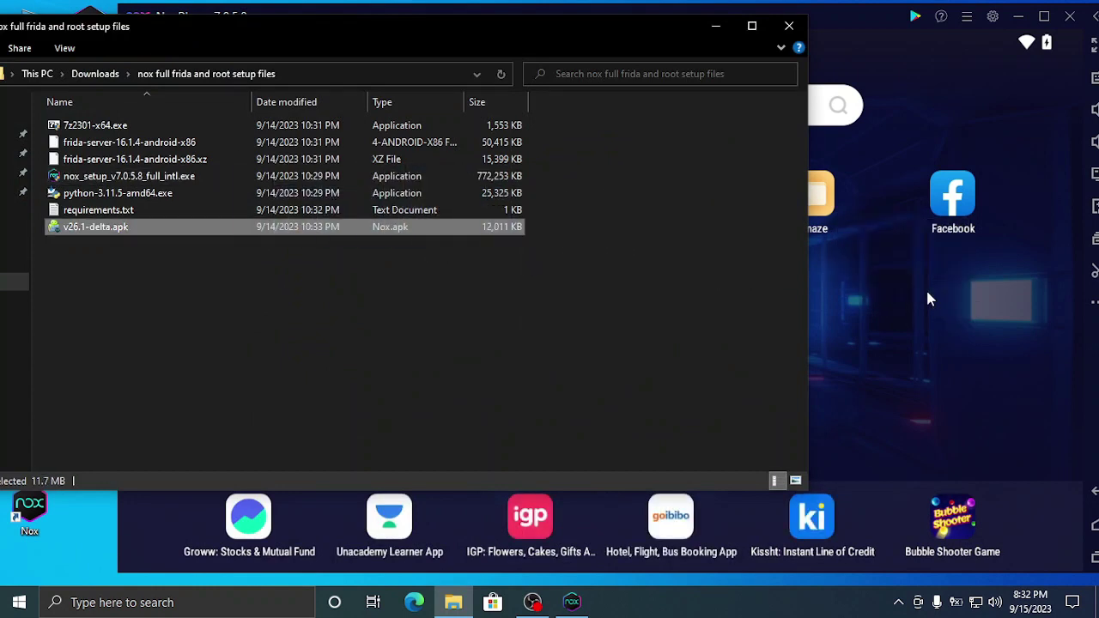
left_click(715, 26)
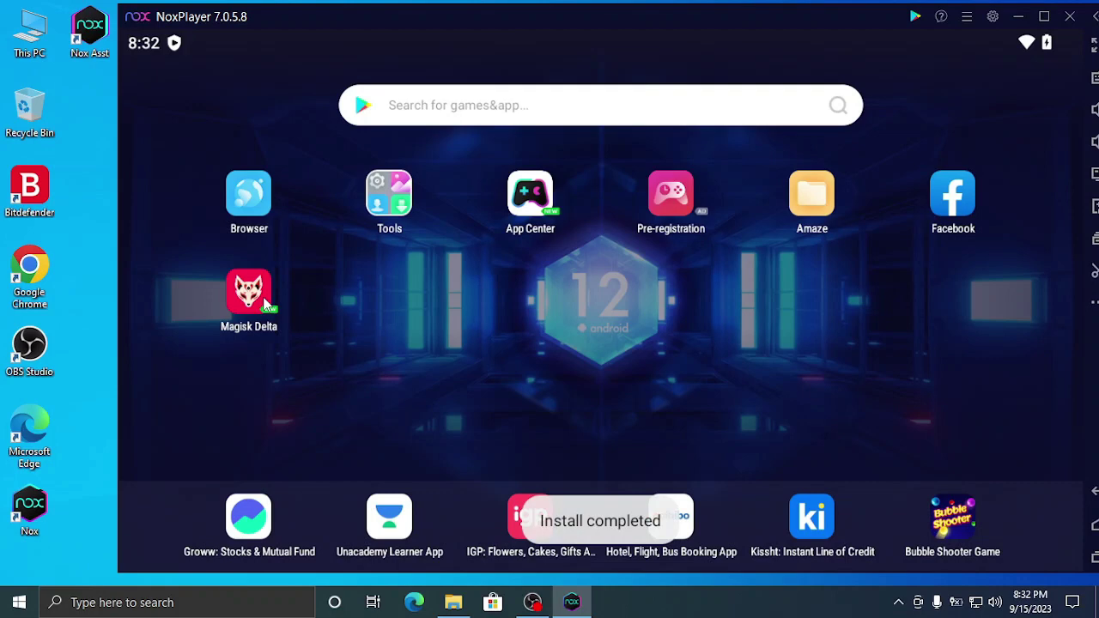
- Launch Magisk Delta in the maximized emulator and allow its Superuser request with Remember choice forever
left_click(265, 303)
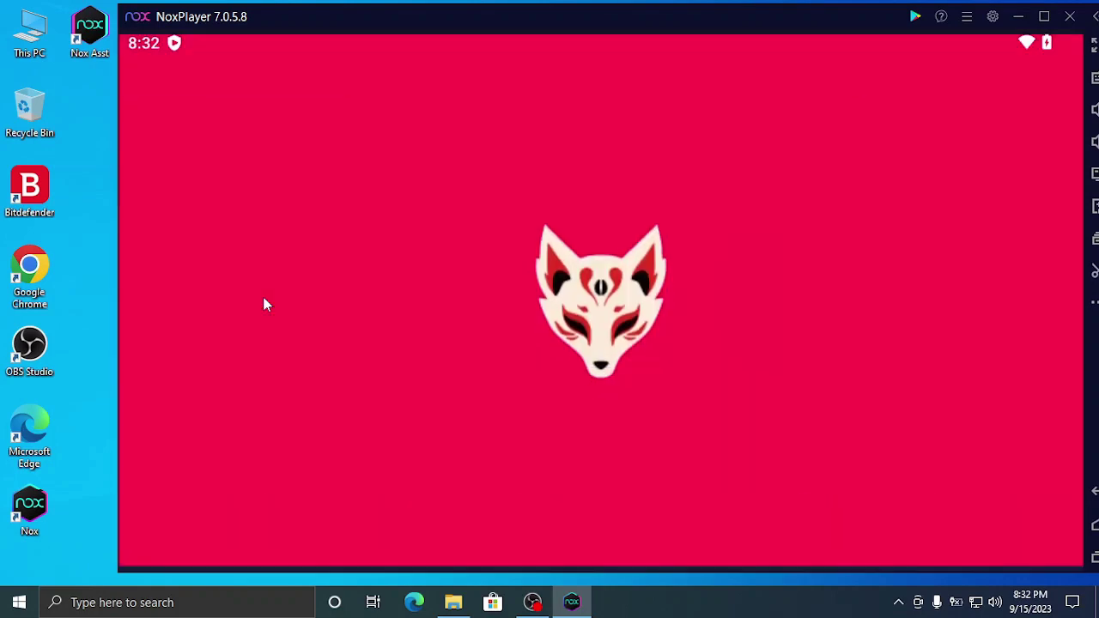
left_click(1043, 16)
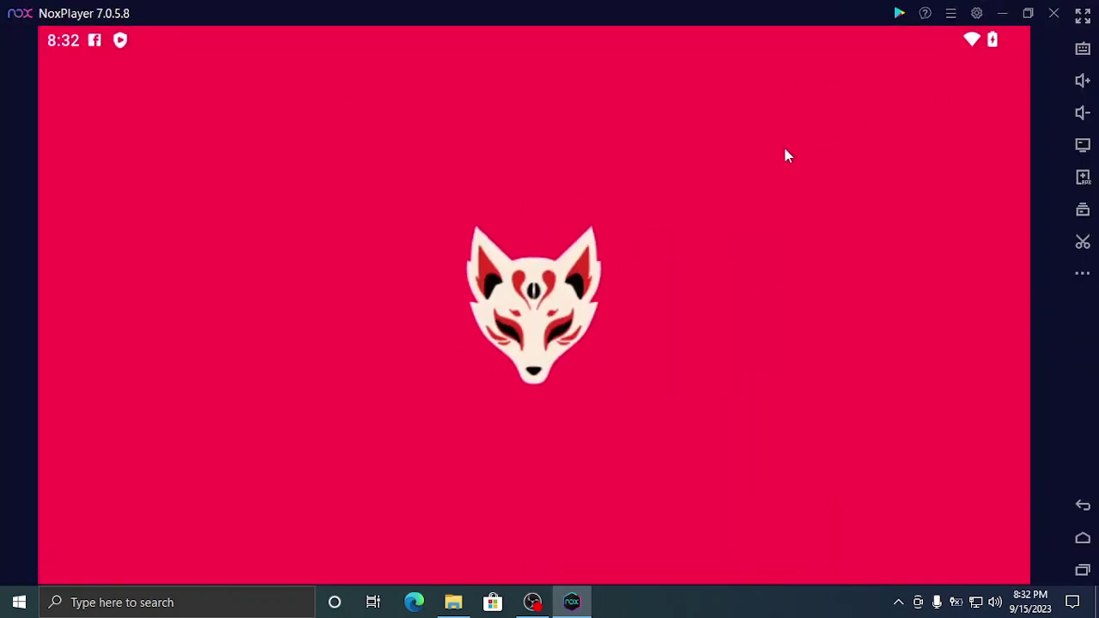
left_click(943, 371)
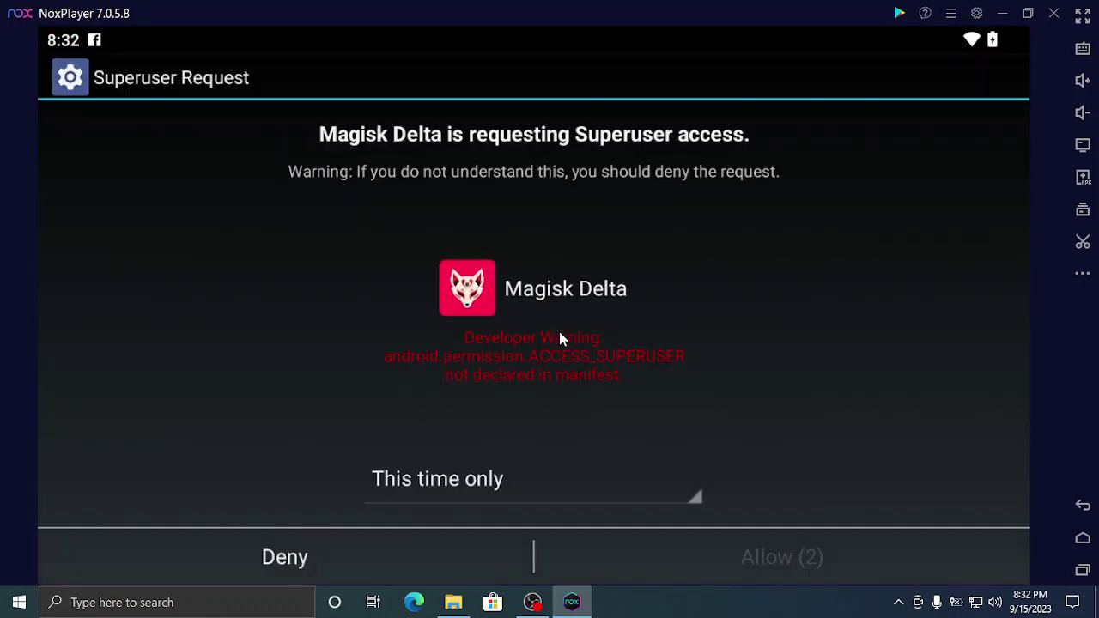
left_click(466, 481)
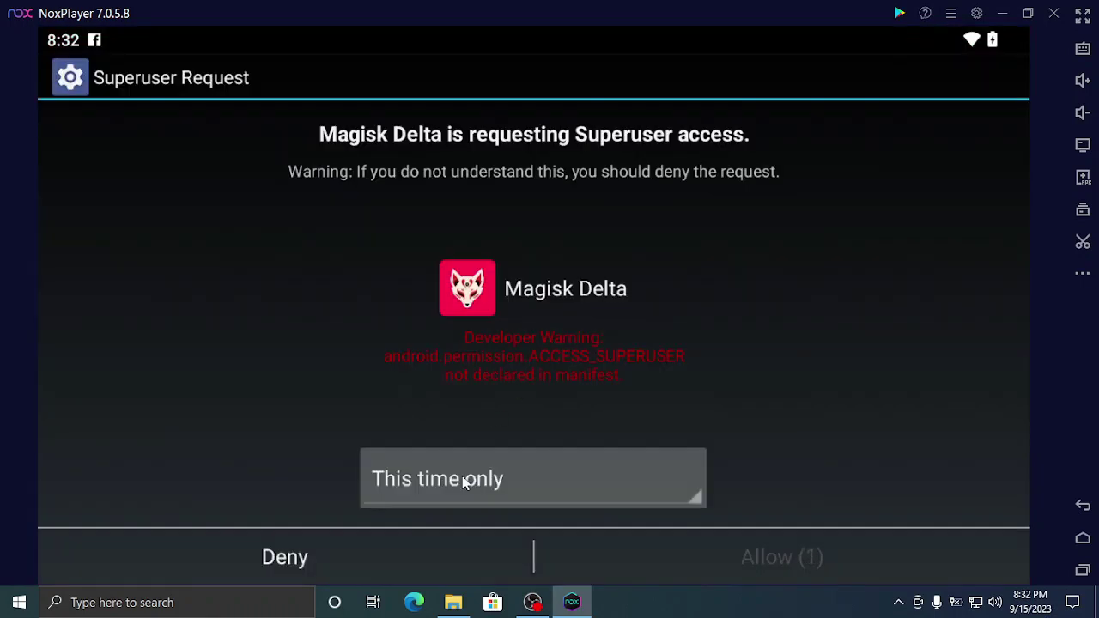
left_click(464, 420)
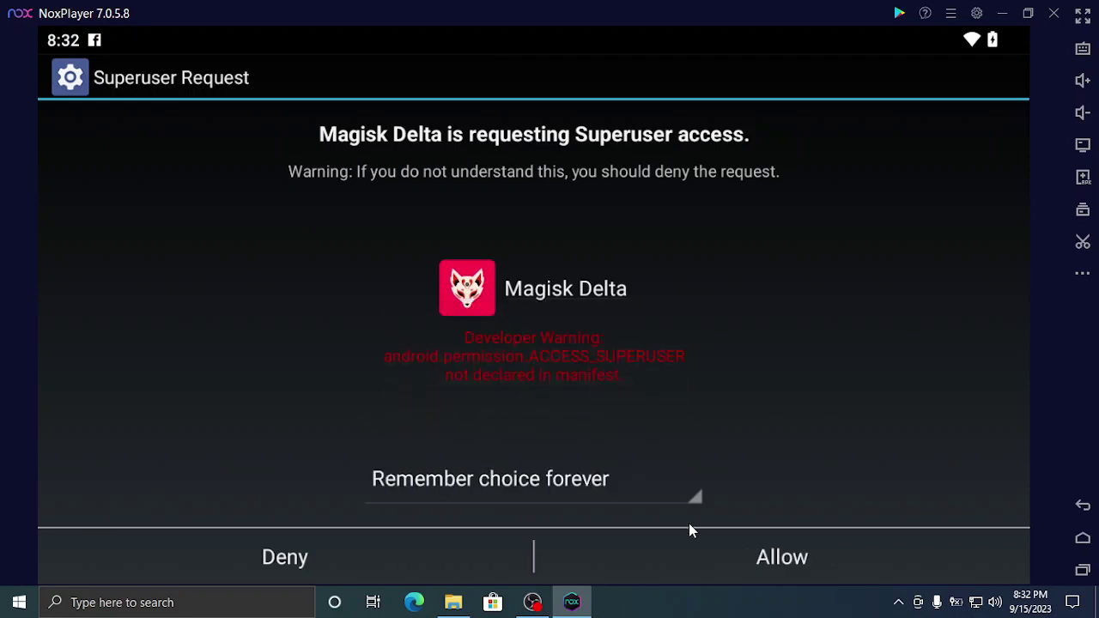
left_click(719, 558)
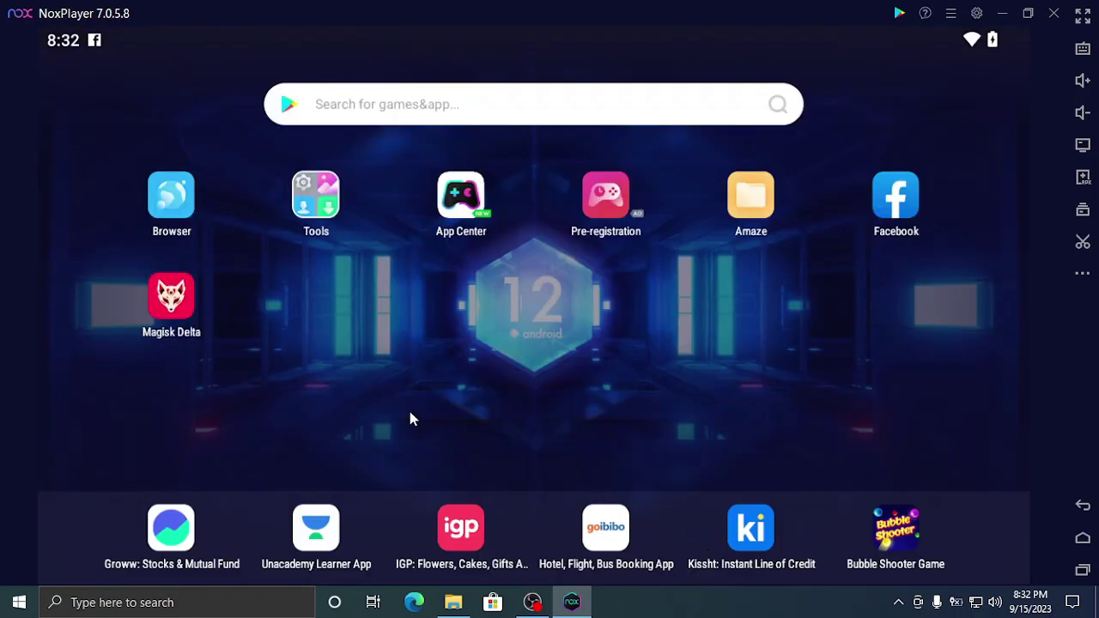
- Reopen Magisk Delta, install Magisk with the Direct Install into system partition method, and leave the app
left_click(192, 332)
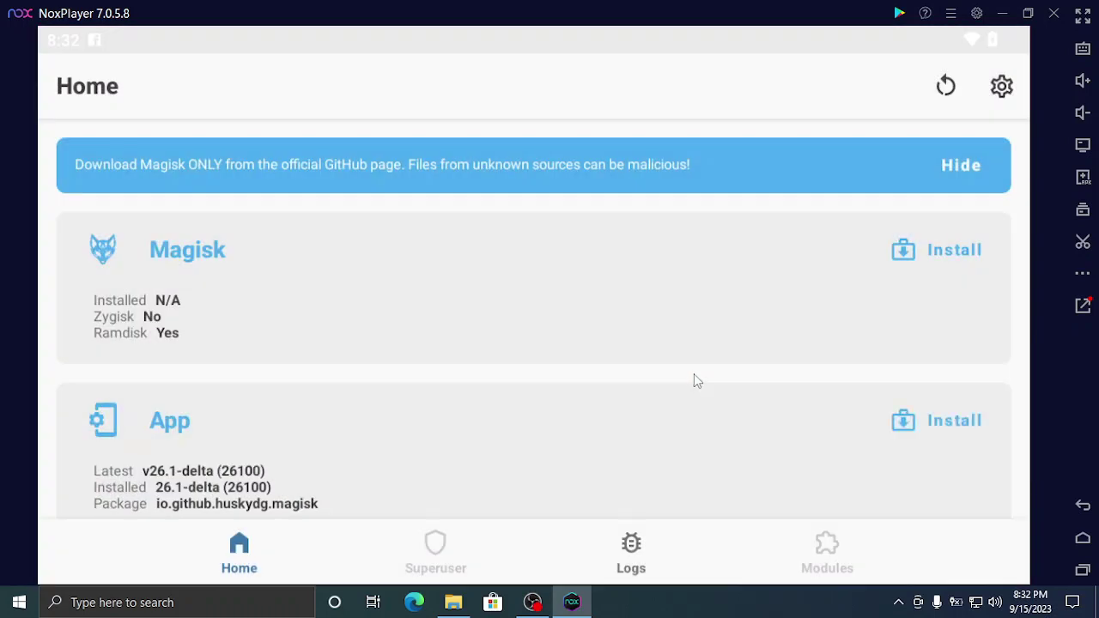
left_click(941, 249)
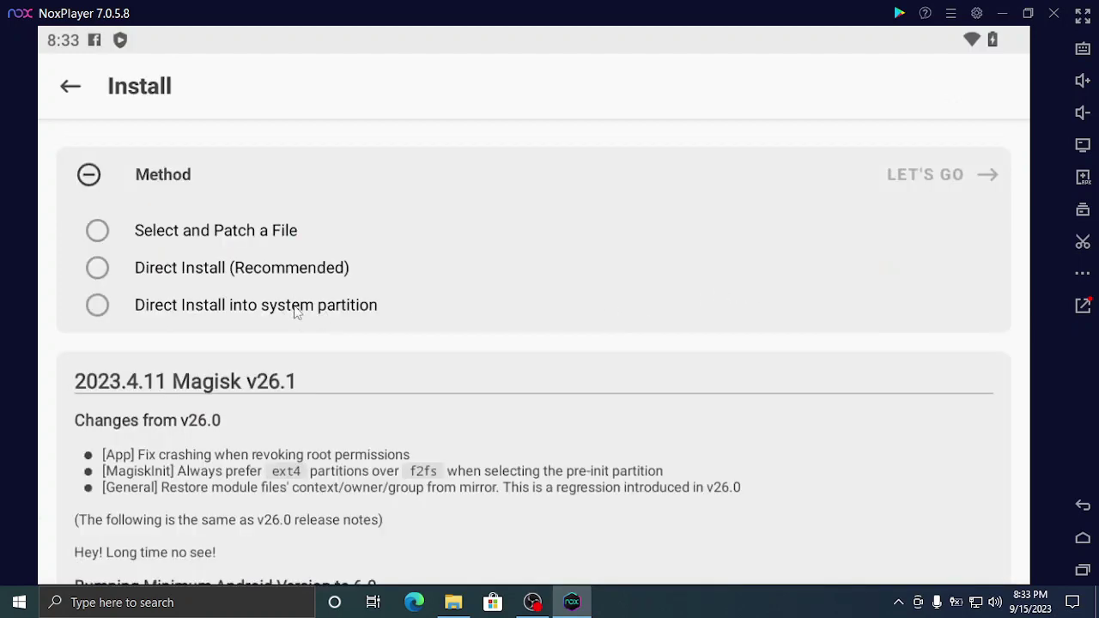
left_click(294, 309)
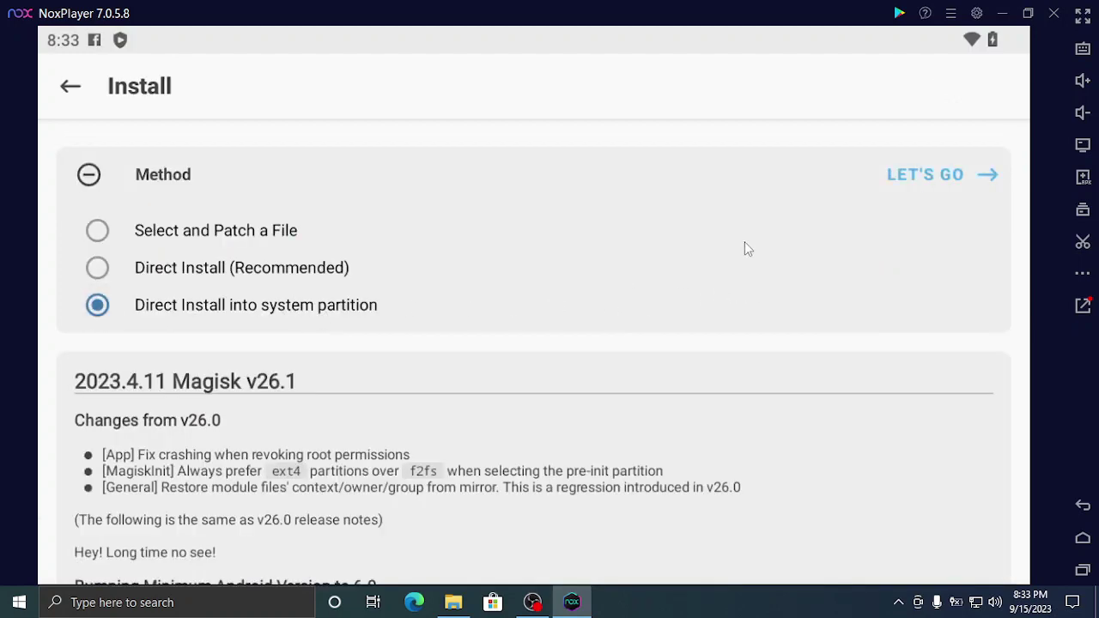
left_click(942, 185)
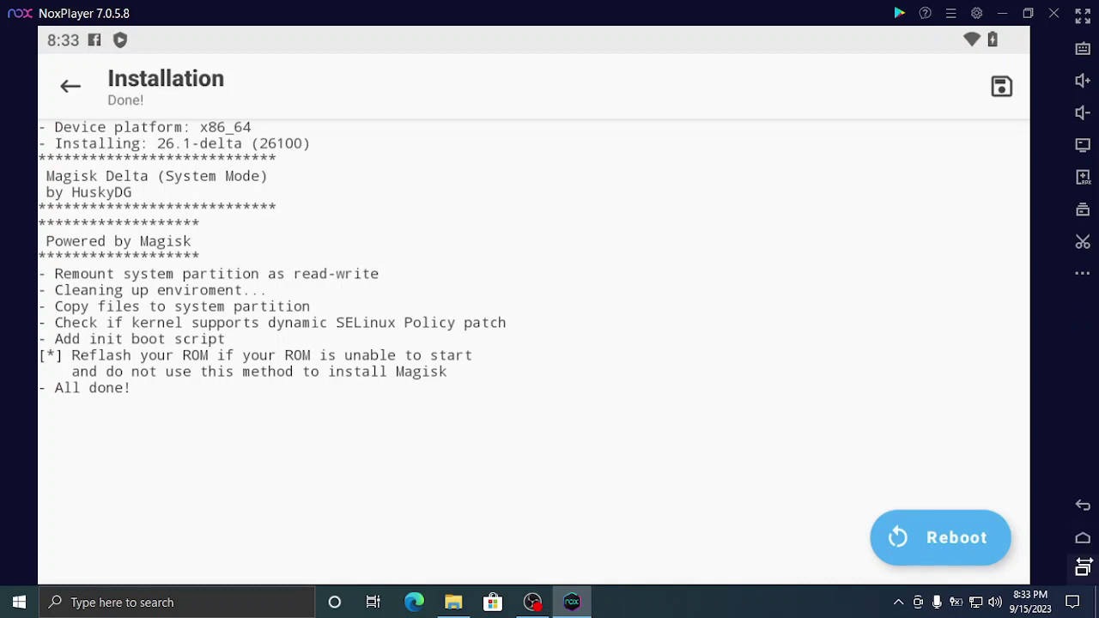
left_click(1083, 567)
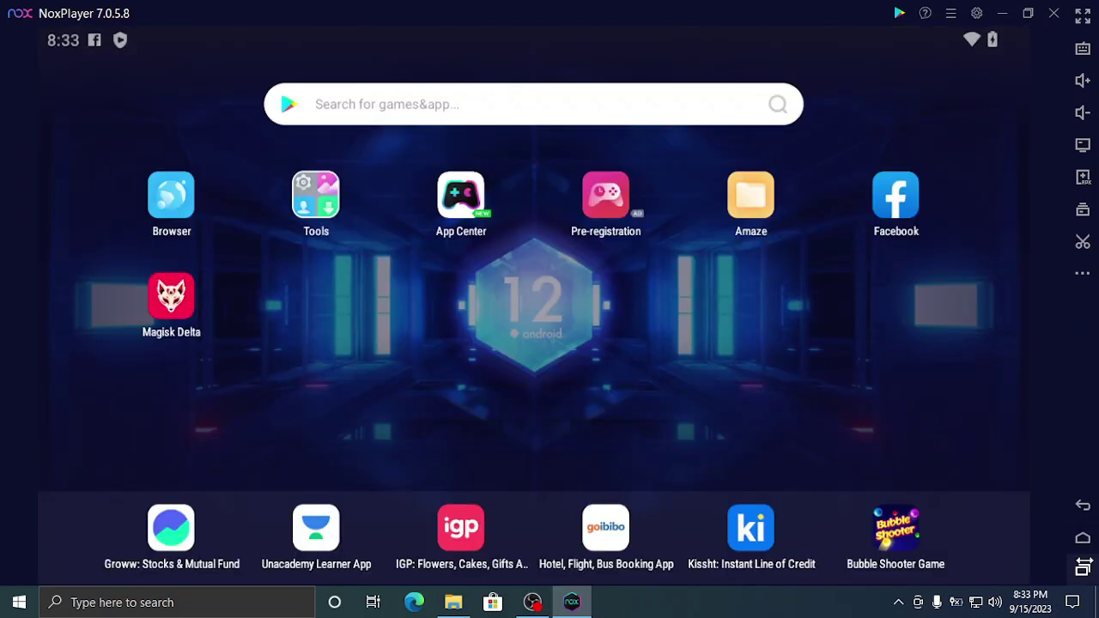
- Disable Root in NoxPlayer's general system settings, save the settings and restart the emulator
left_click(976, 14)
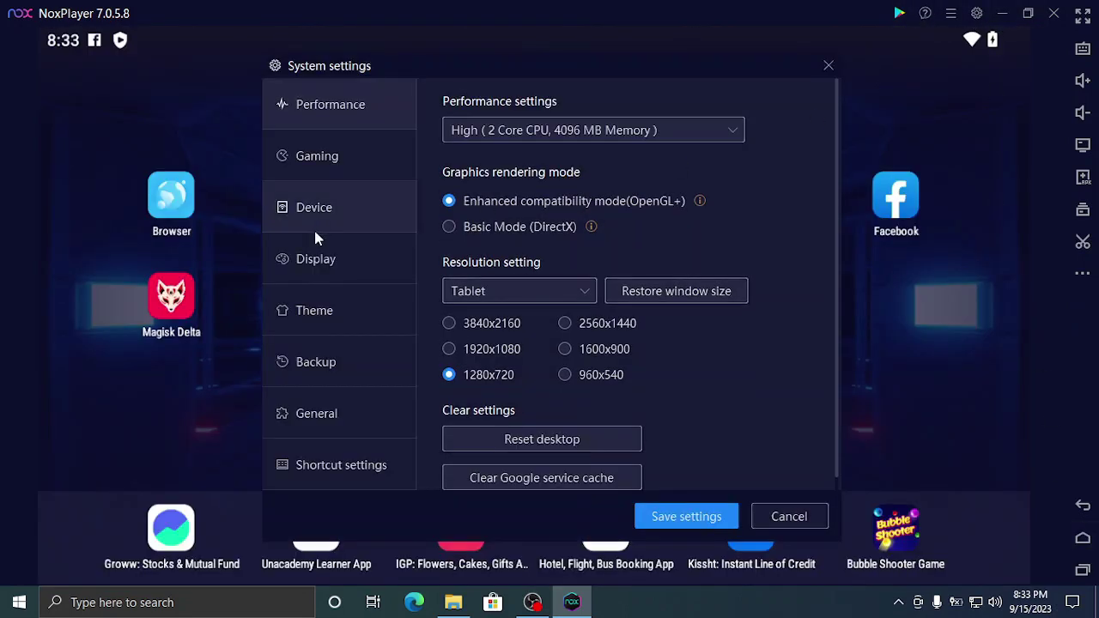
left_click(289, 395)
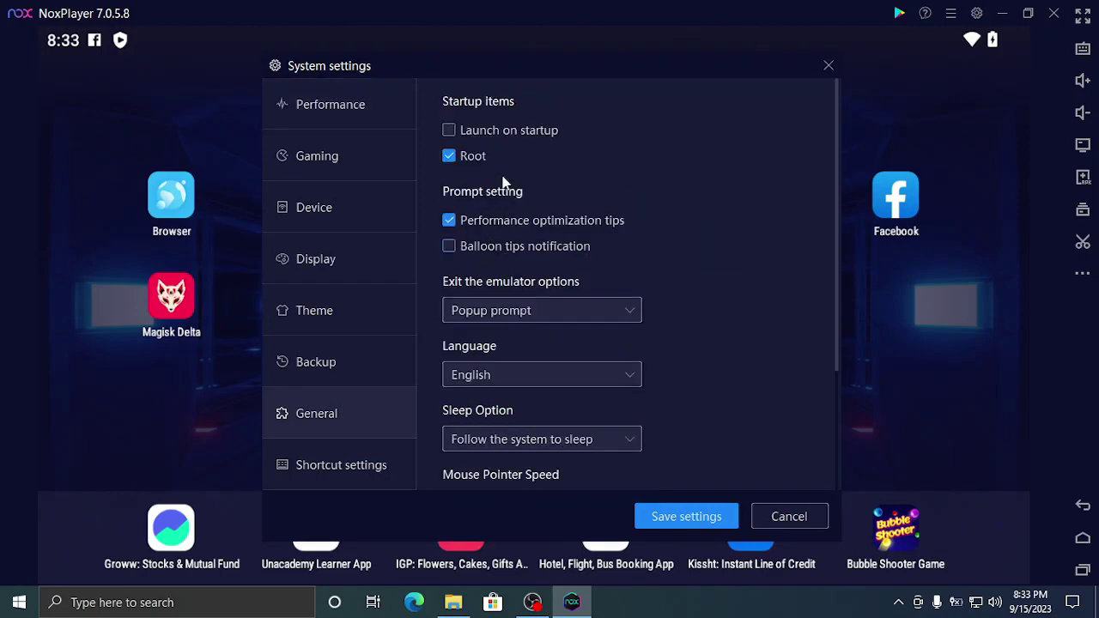
left_click(479, 157)
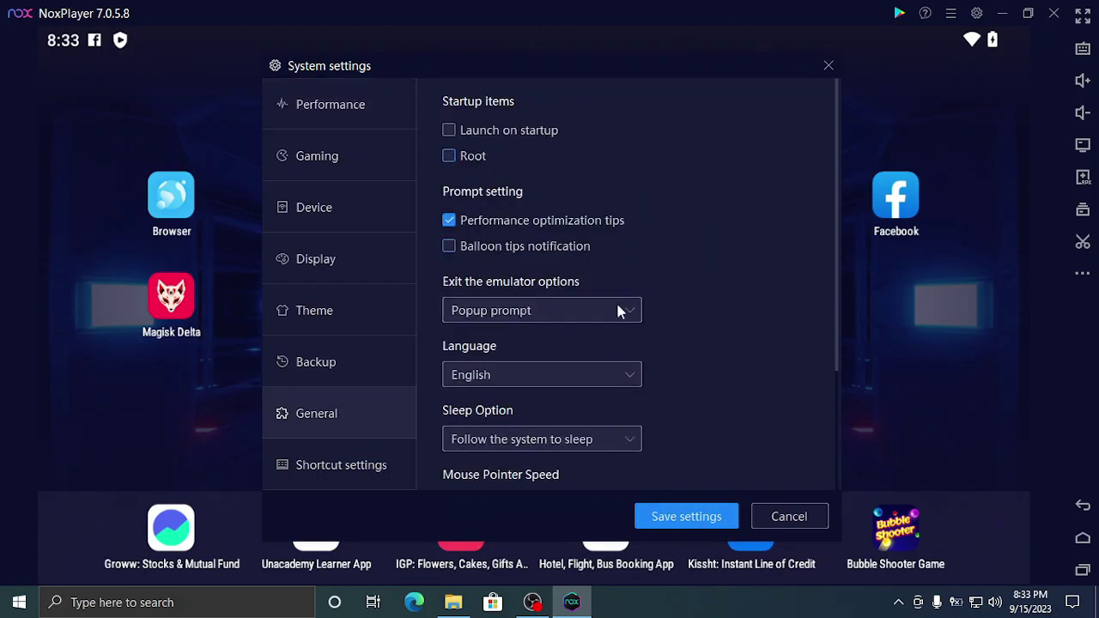
left_click(707, 519)
left_click(602, 346)
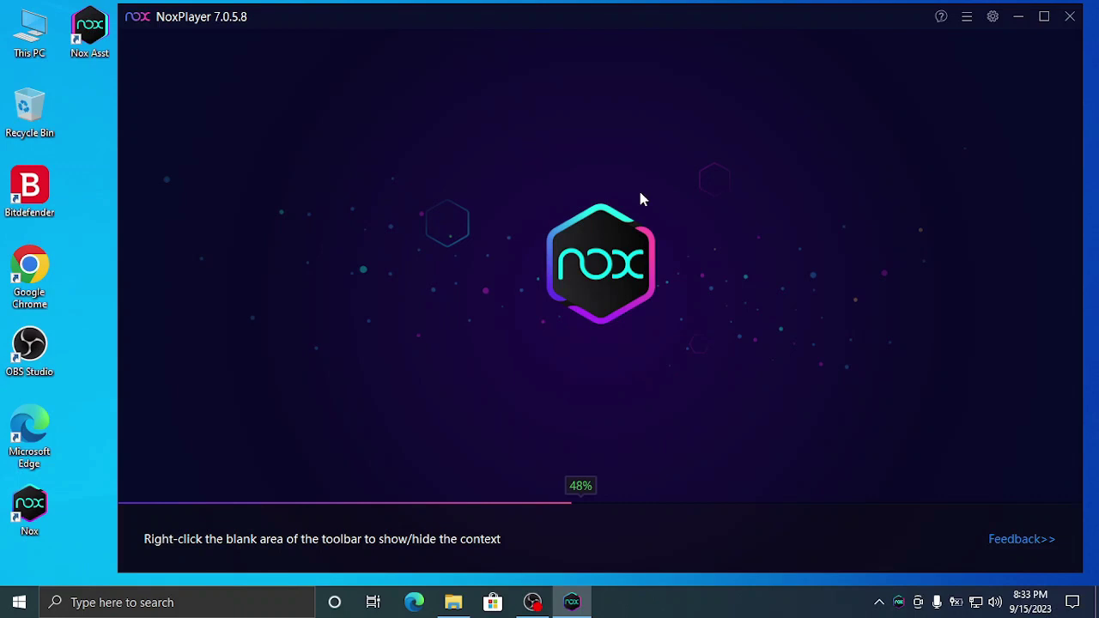
- Open the Nox desktop shortcut's file location and locate nox_adb.exe and adb.exe in the bin folder
right_click(20, 509)
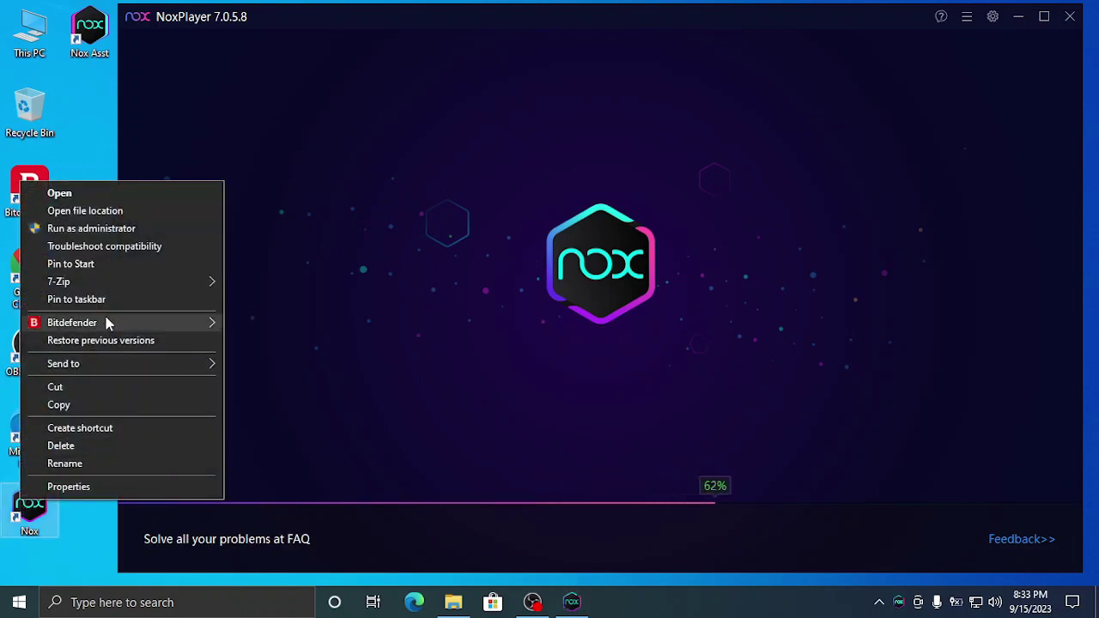
left_click(151, 213)
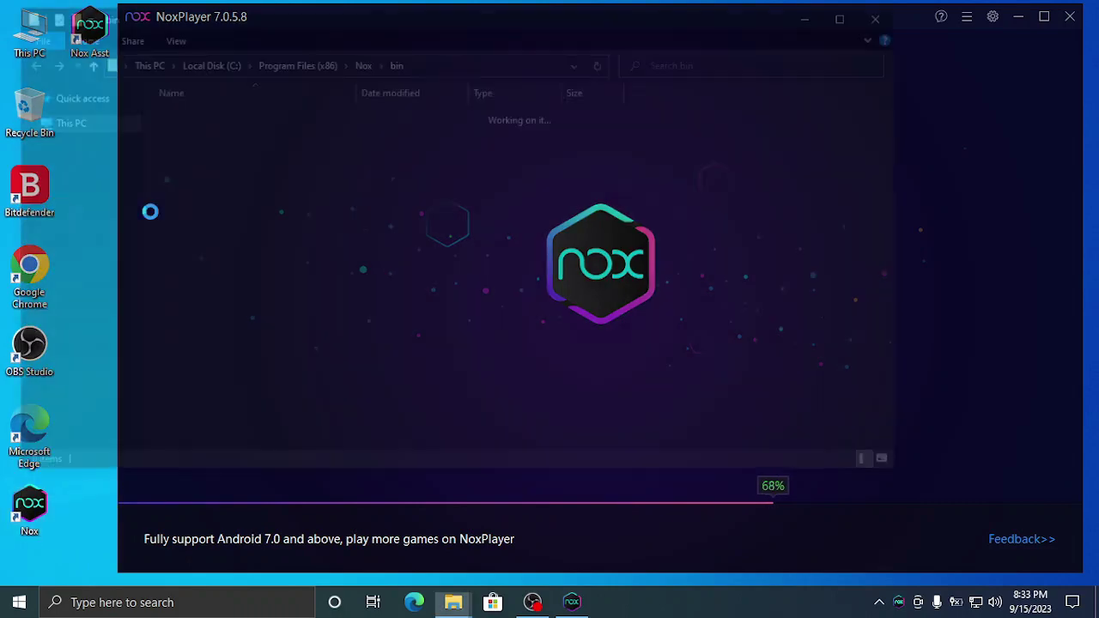
scroll(266, 323, "up", 4)
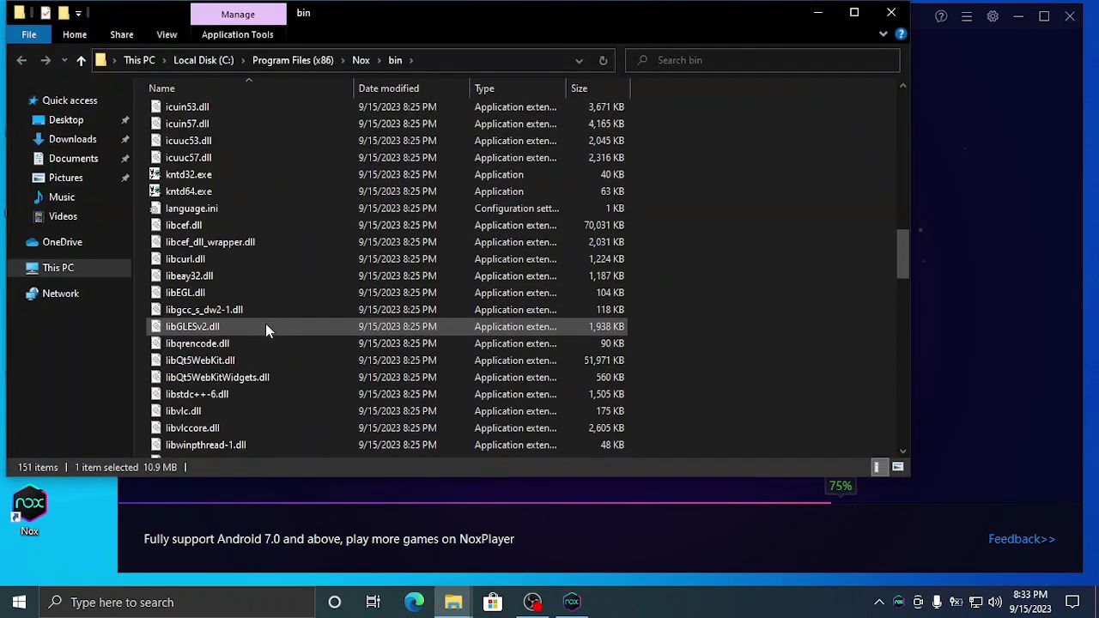
scroll(266, 322, "down", 5)
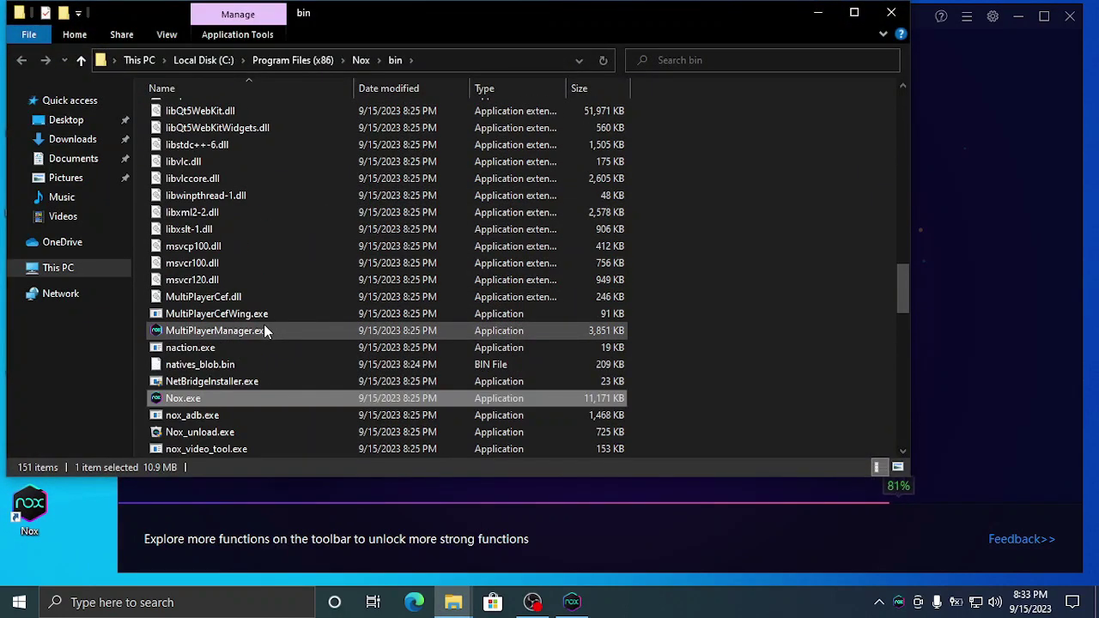
left_click(228, 416)
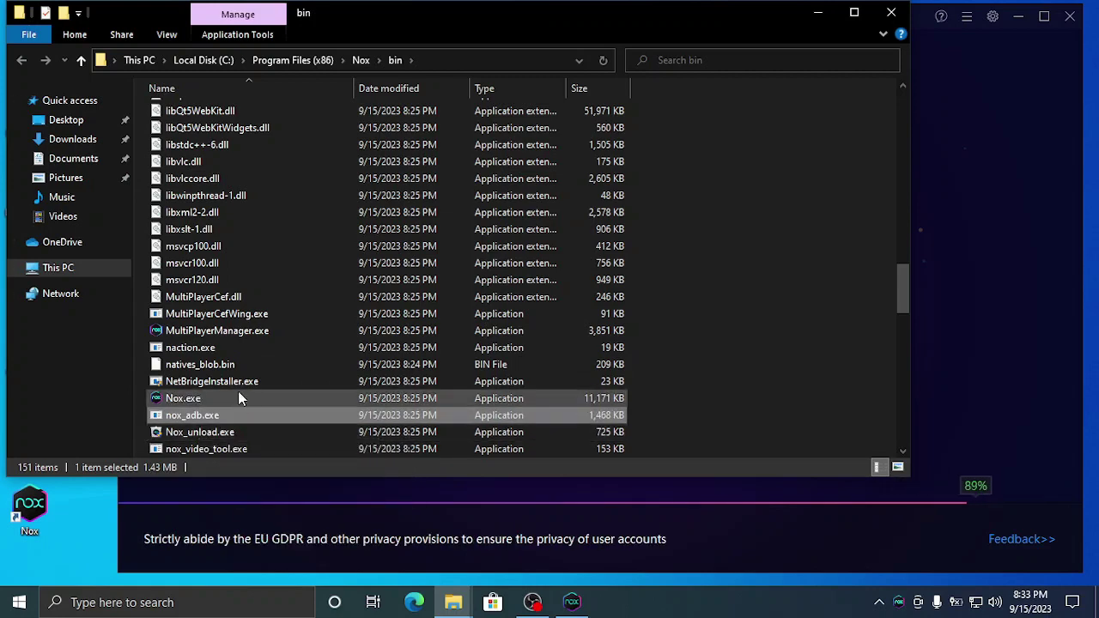
scroll(379, 333, "up", 5)
scroll(379, 333, "up", 20)
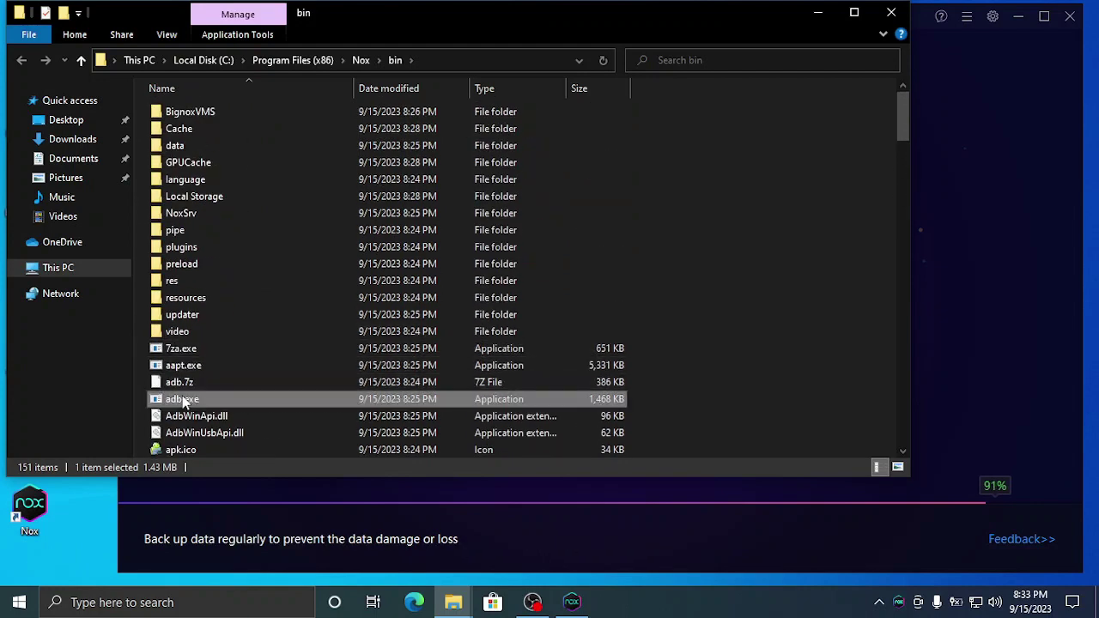
left_click(681, 300)
- Return to the restarting NoxPlayer window and maximize it
left_click(1008, 274)
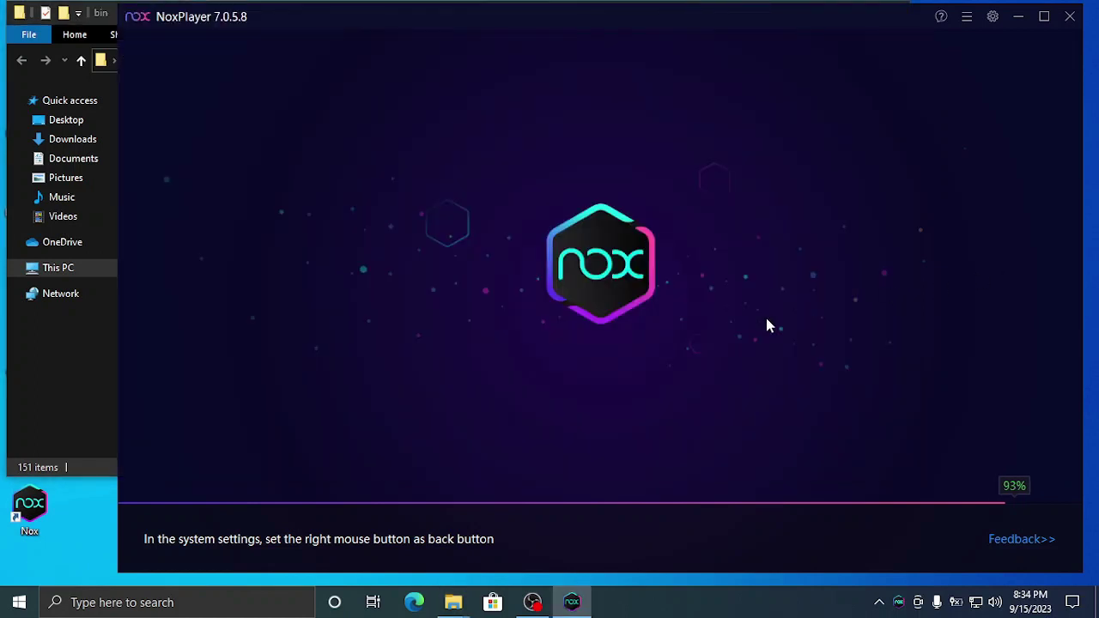
left_click_drag(618, 18, 691, 10)
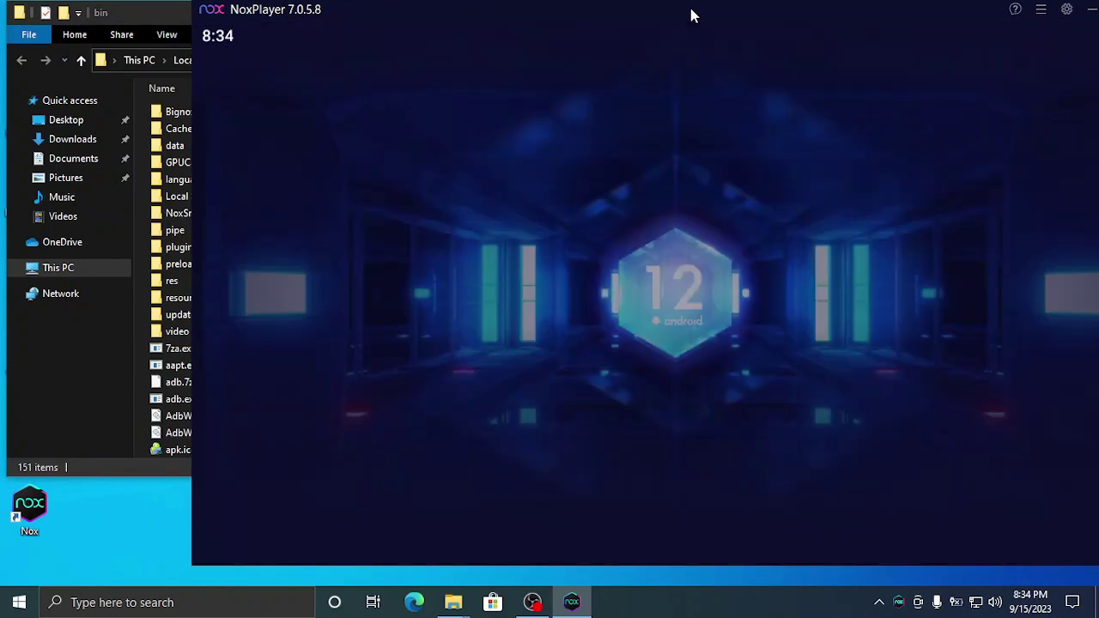
left_click_drag(691, 14, 673, 38)
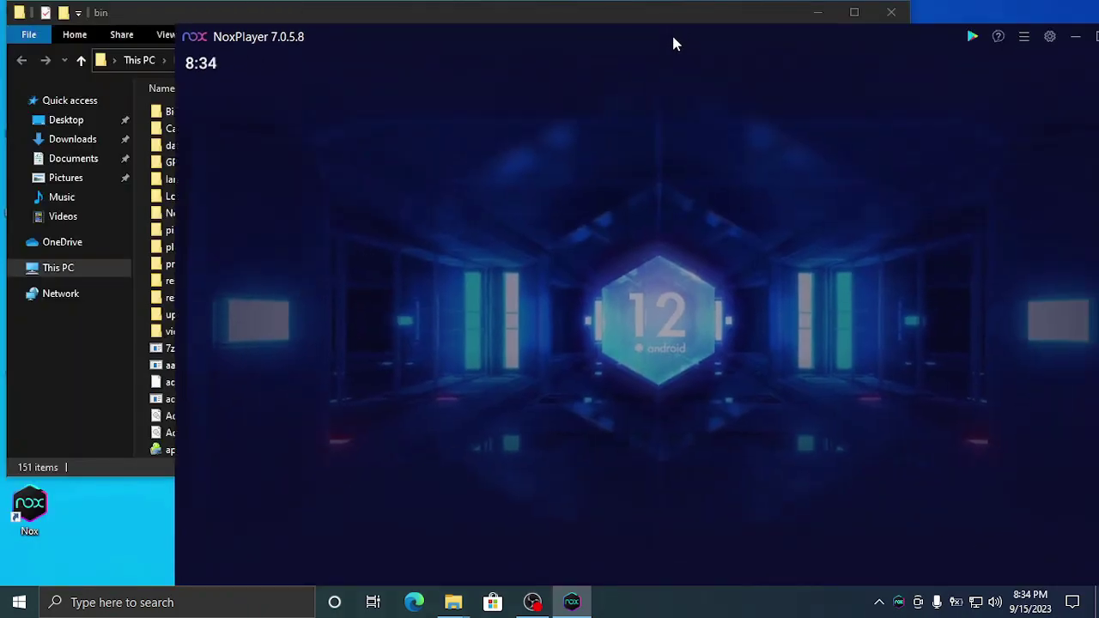
double_click(674, 43)
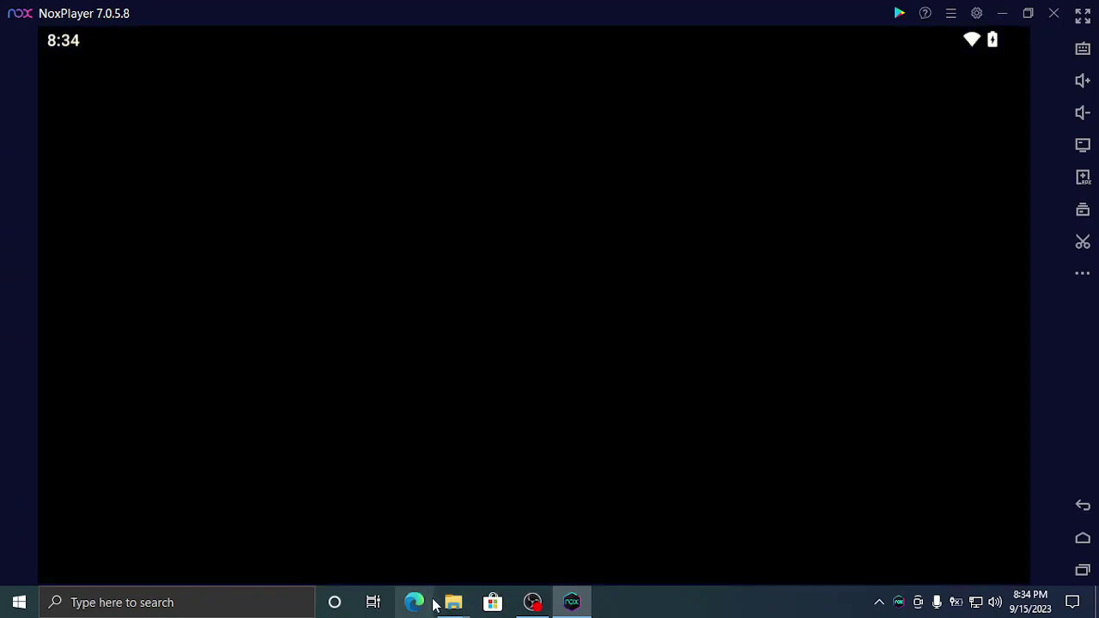
- Return to the Nox bin folder in File Explorer and open a command prompt at that location
mouse_move(461, 595)
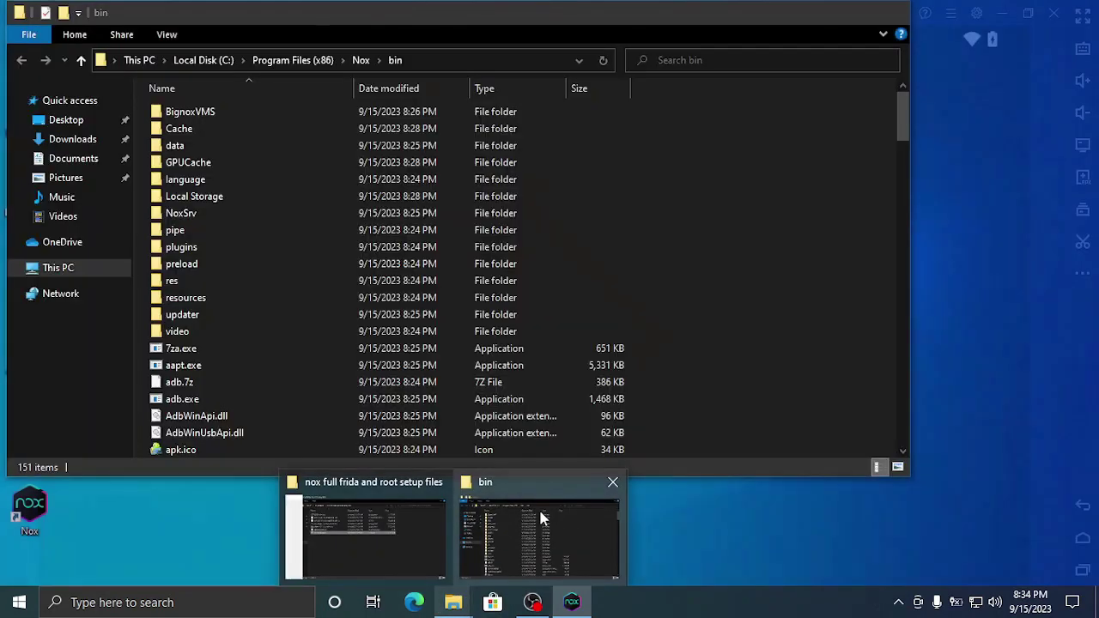
left_click(540, 512)
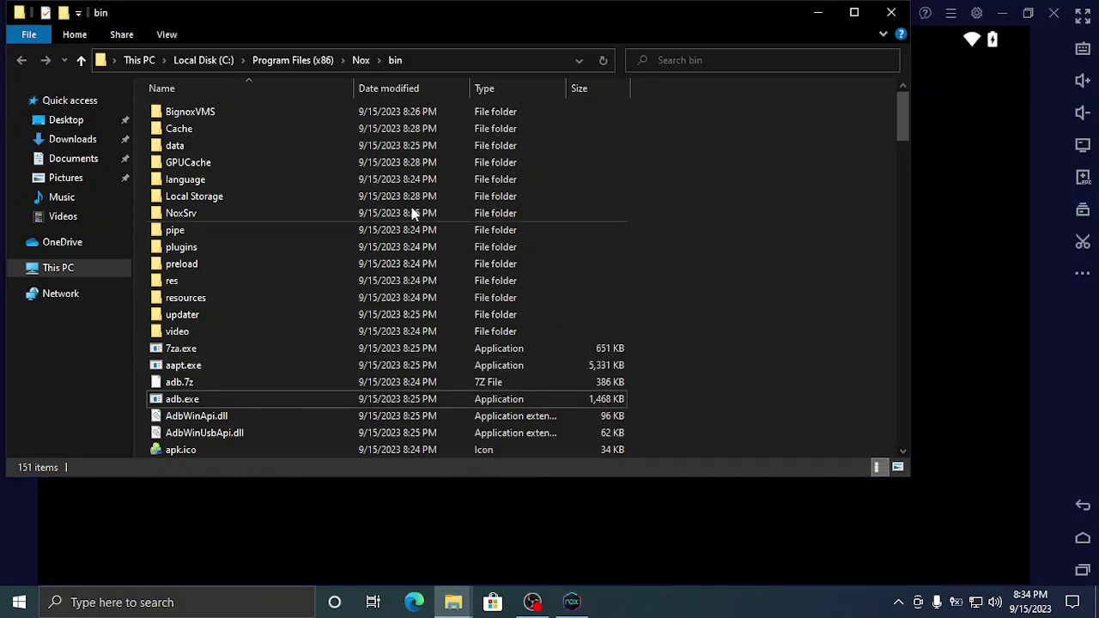
left_click(417, 58)
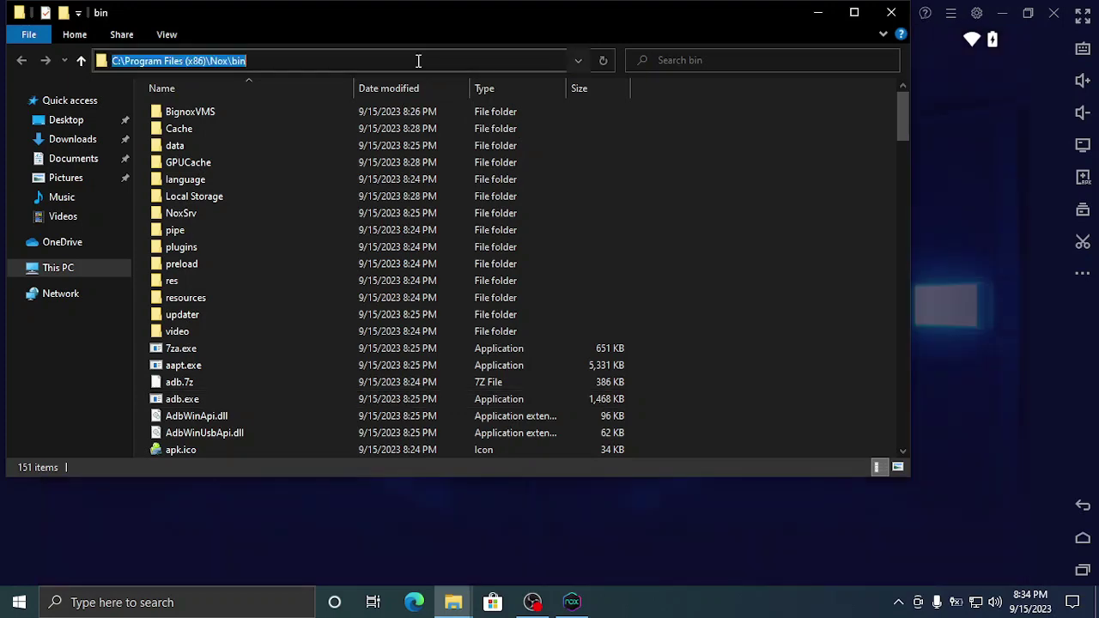
type("cmd")
key("Return")
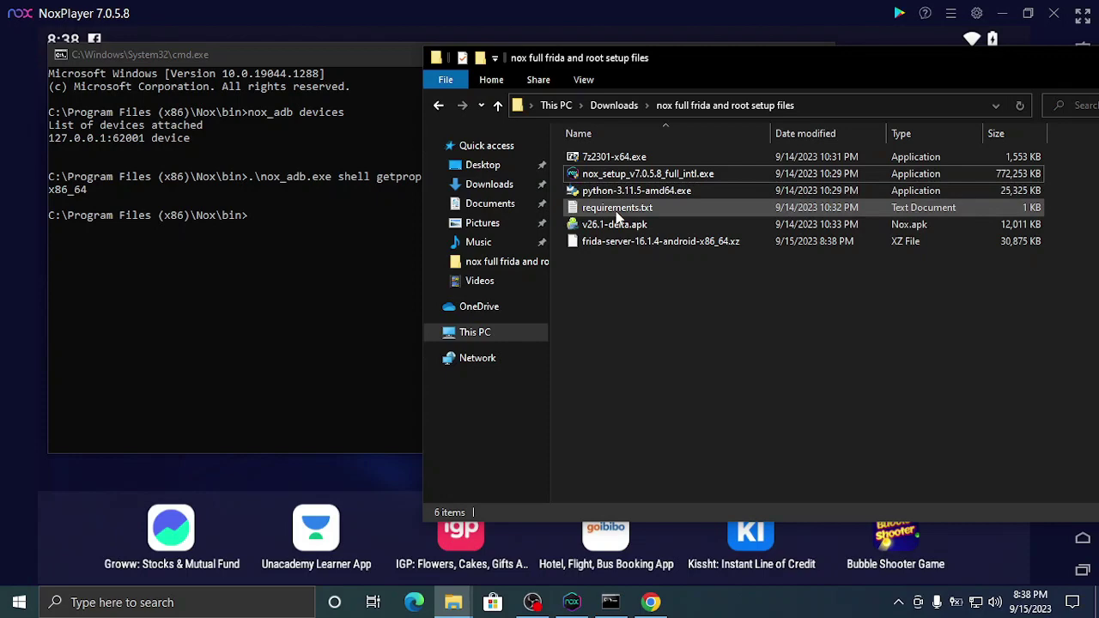
- Extract frida-server-16.1.4-android-x86_64.xz with 7-Zip into a folder of the same name, and select the extracted file there
right_click(616, 242)
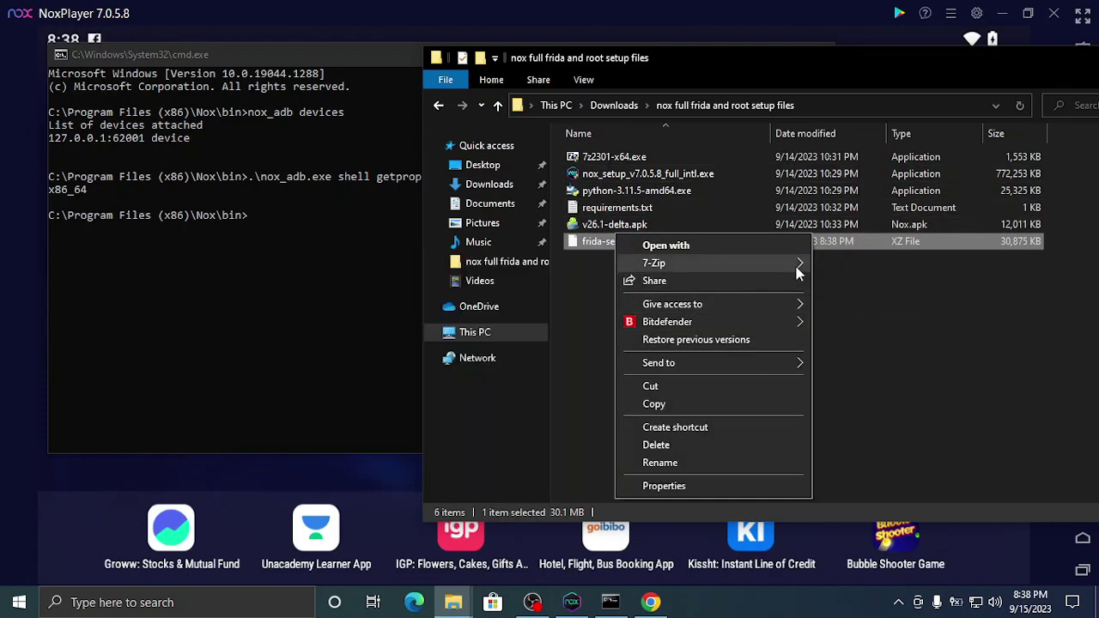
mouse_move(746, 267)
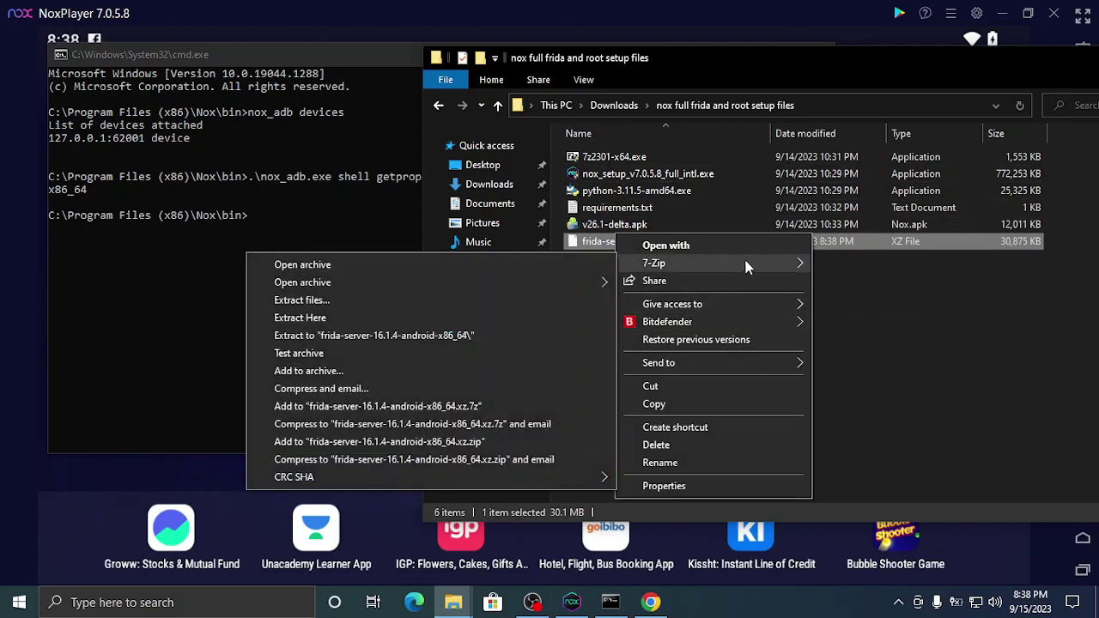
left_click(437, 335)
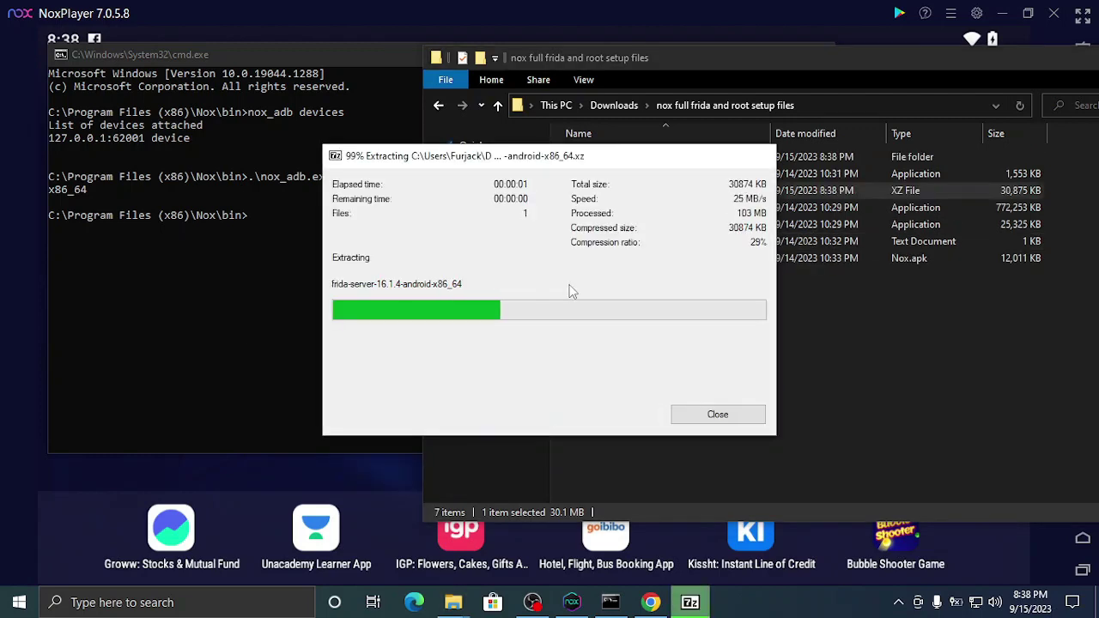
double_click(632, 158)
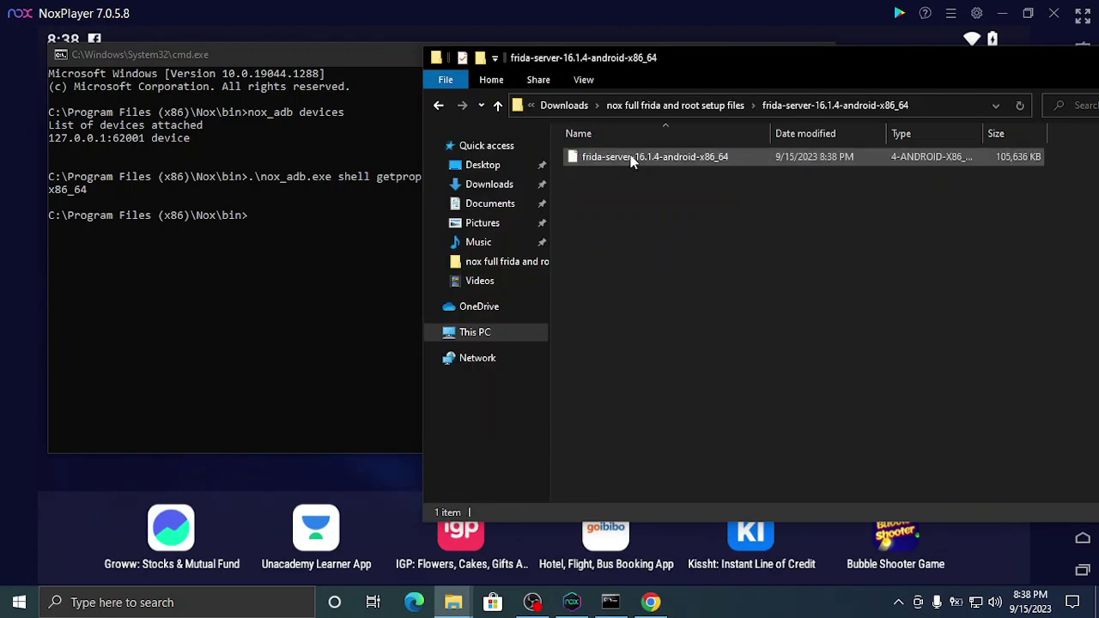
left_click(631, 160)
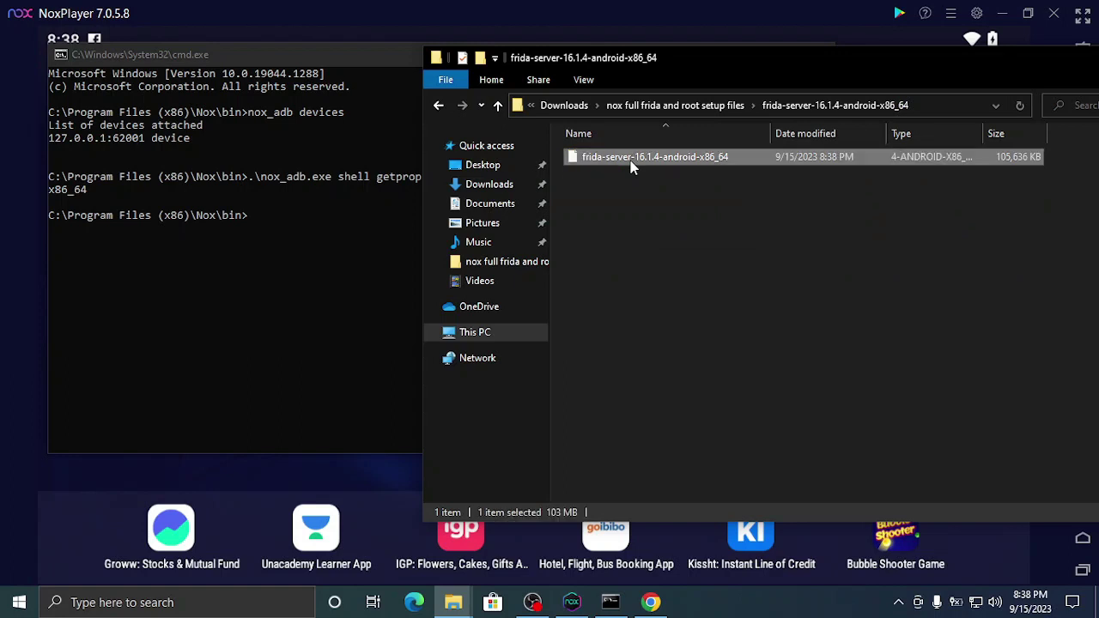
- Push the extracted frida-server-16.1.4-android-x86_64 file to /data/local/tmp on the emulator with .\nox_adb.exe push in the Nox bin command prompt
left_click(413, 237)
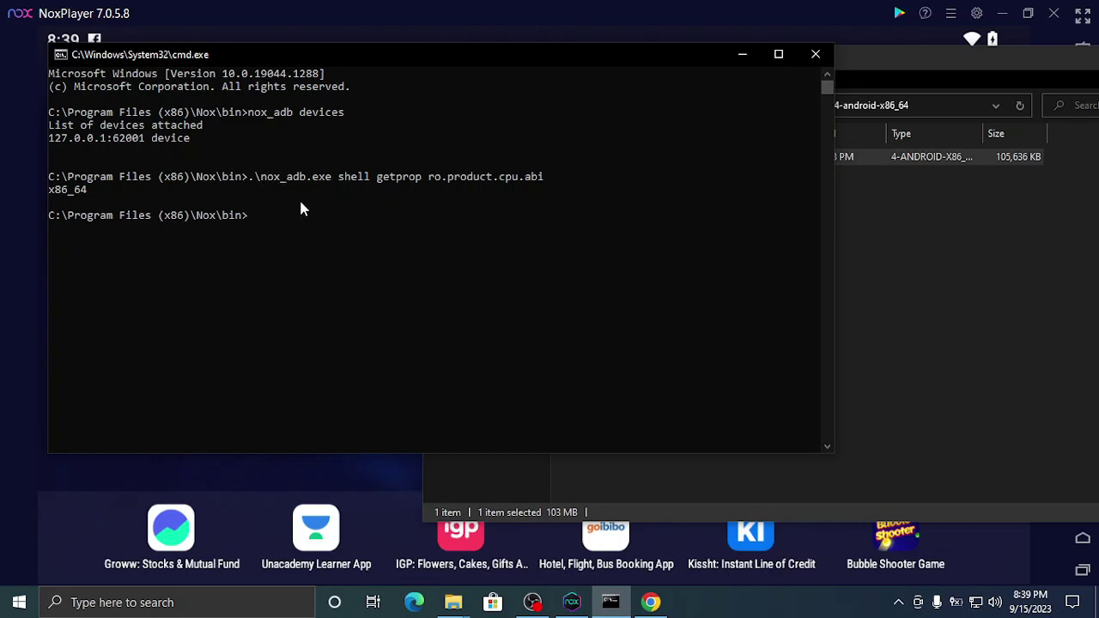
key("Up")
key("BackSpace")
key("BackSpace")
key("BackSpace")
key("BackSpace")
key("BackSpace")
key("BackSpace")
key("BackSpace")
key("BackSpace")
key("BackSpace")
key("BackSpace")
key("BackSpace")
key("BackSpace")
key("BackSpace")
key("BackSpace")
key("BackSpace")
key("BackSpace")
key("BackSpace")
key("BackSpace")
key("BackSpace")
key("BackSpace")
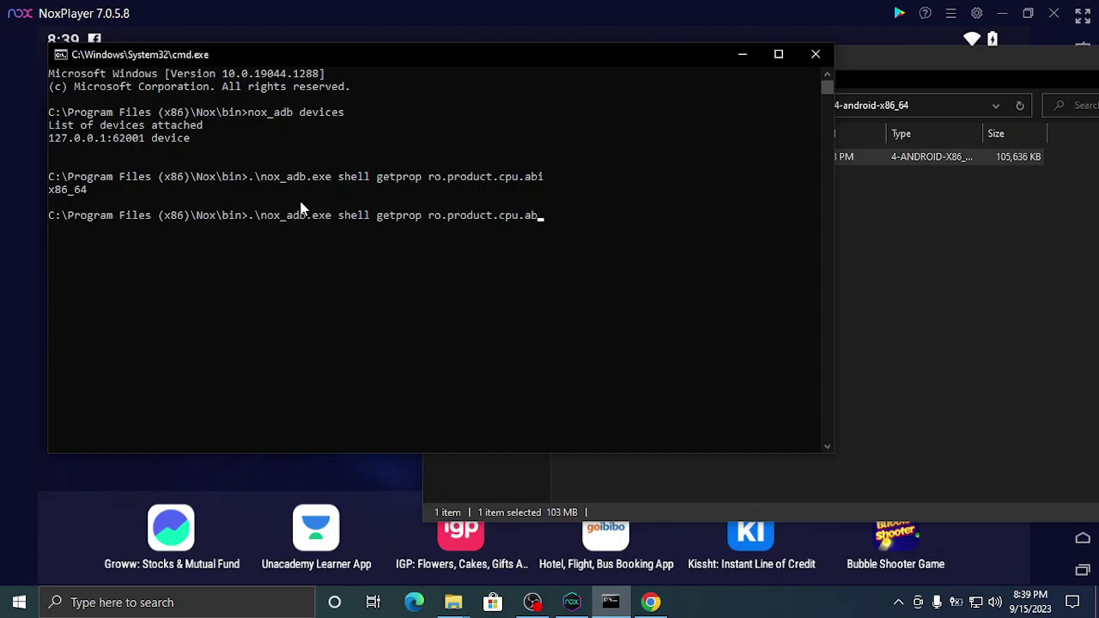
key("BackSpace")
key("BackSpace")
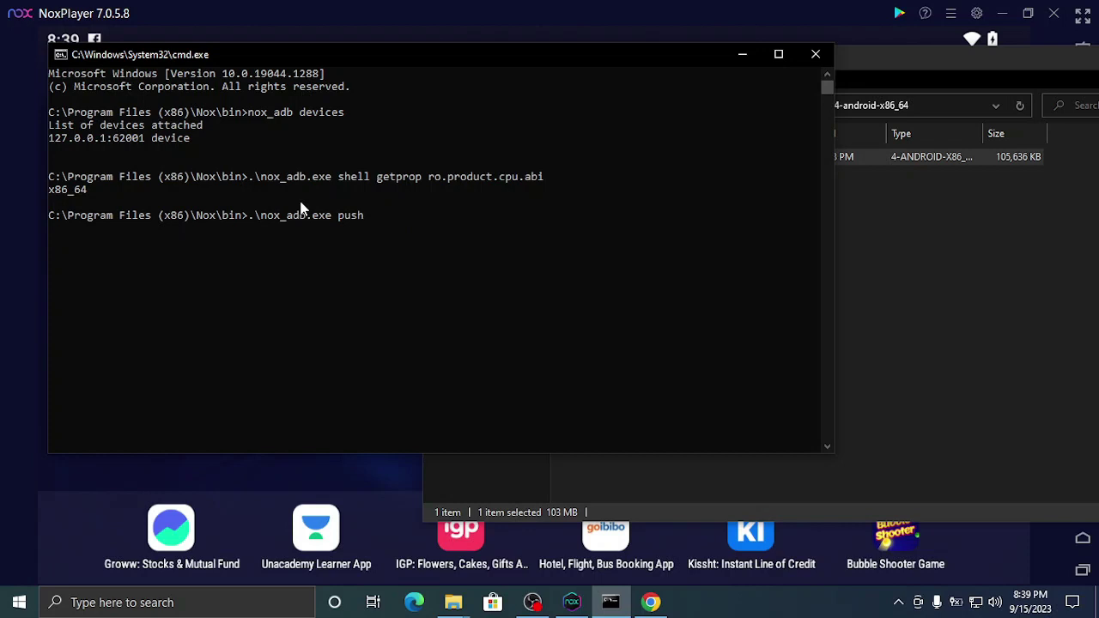
left_click(842, 196)
left_click_drag(755, 158, 382, 279)
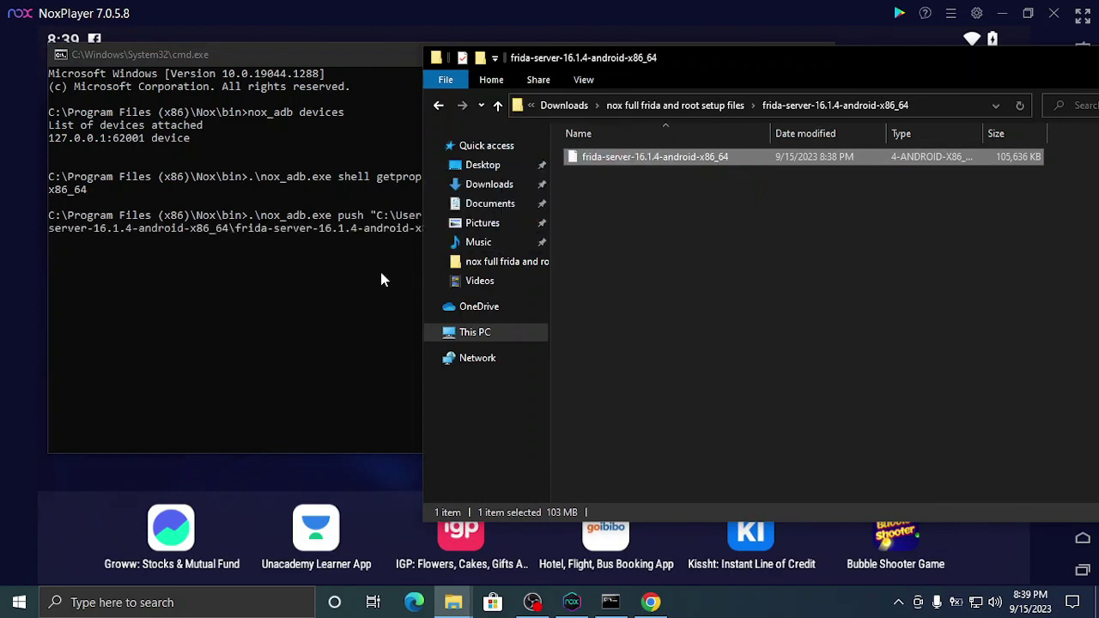
left_click(382, 279)
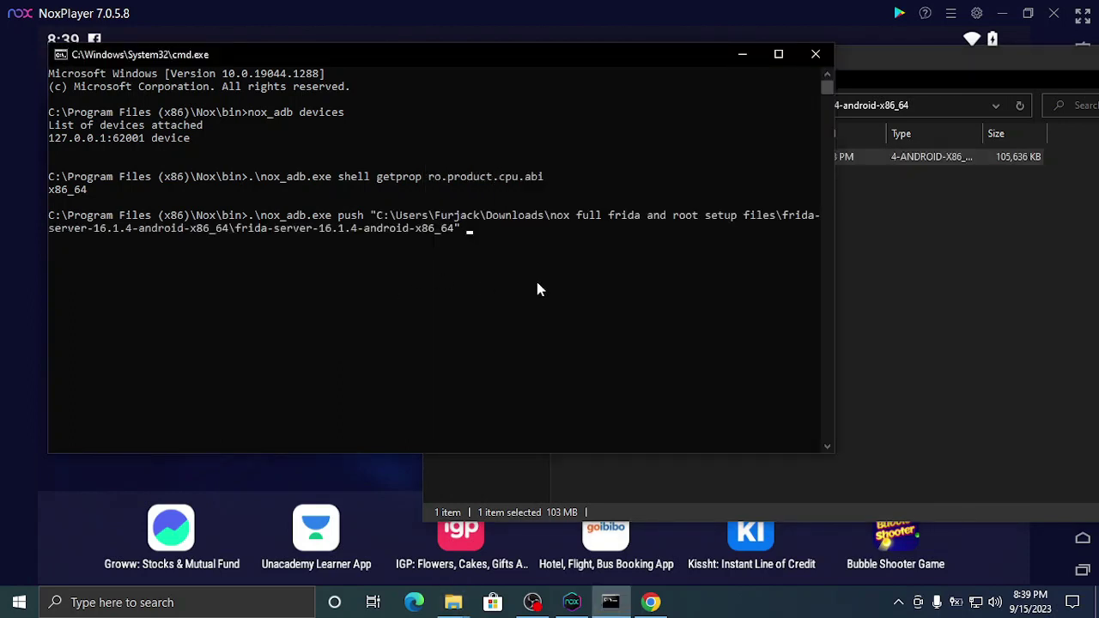
key("alt+Tab")
left_click(401, 276)
type("/data/local/tmp")
key("Return")
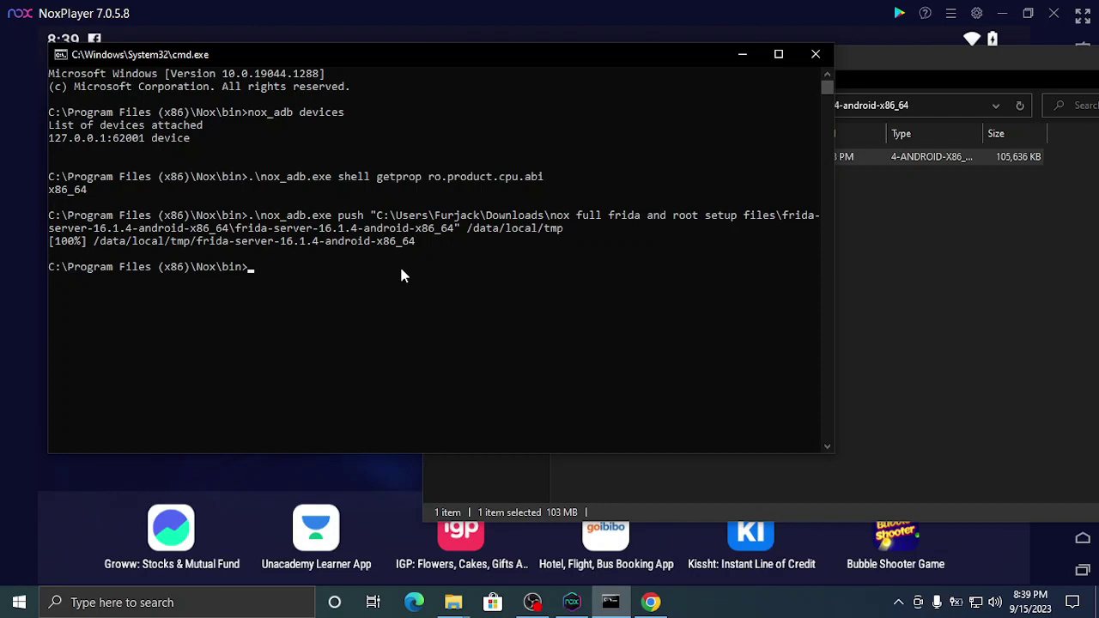
- Start an adb shell on the emulator and change to the /data/local/tmp directory
type("adb shell")
key("Return")
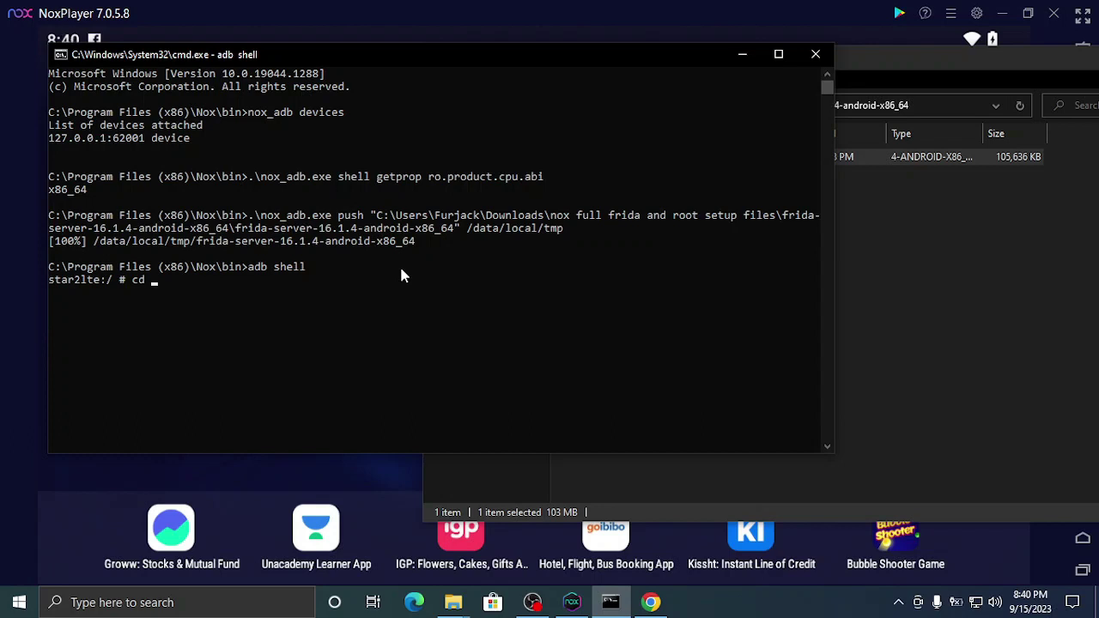
type("/data/local/tmp")
key("Return")
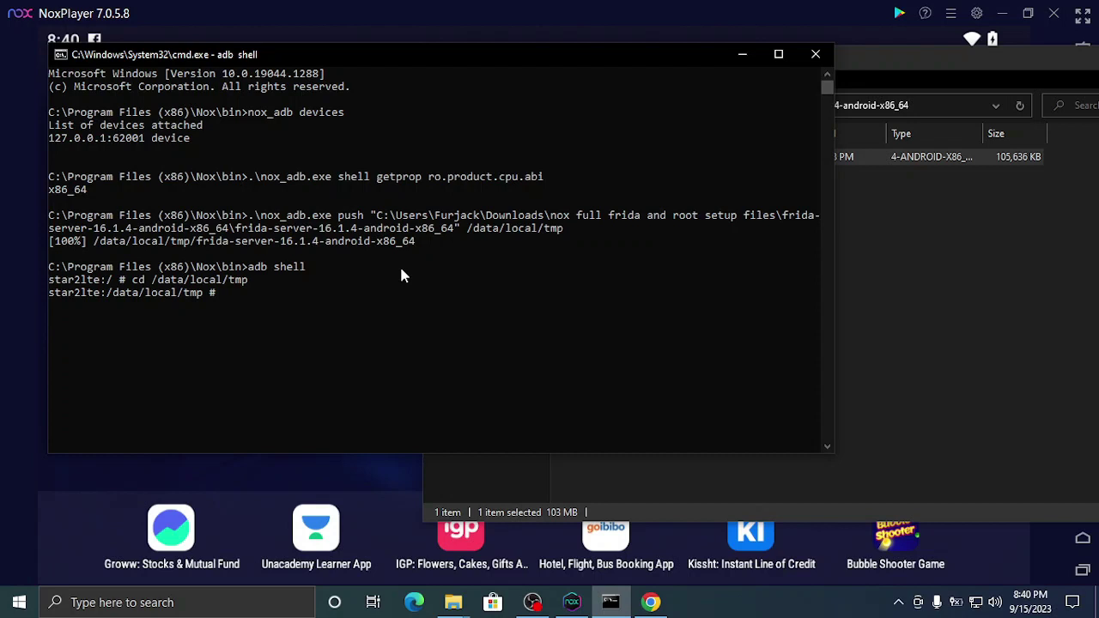
type("chmod")
key("Left")
key("Left")
key("Left")
key("Left")
key("Left")
type("777")
key("BackSpace")
key("BackSpace")
key("BackSpace")
key("BackSpace")
key("BackSpace")
key("BackSpace")
key("BackSpace")
key("BackSpace")
key("BackSpace")
- Grant 777 permissions to frida-server-16.1.4-android-x86_64 with chmod, listing the directory contents before and after
type("ls")
key("Return")
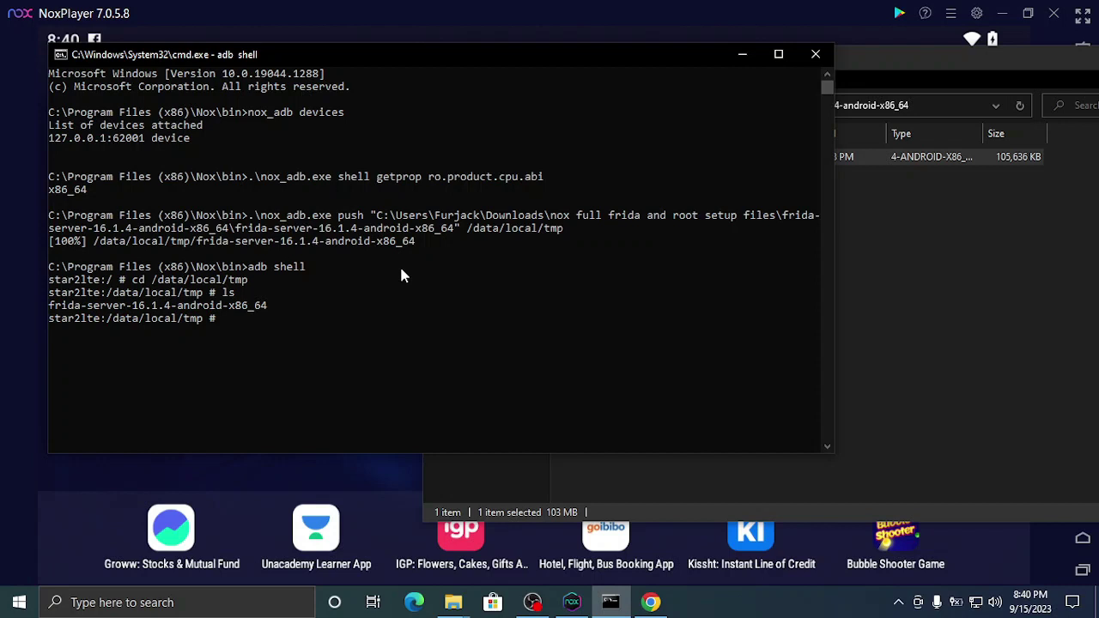
type("chmod 777 fri")
key("Tab")
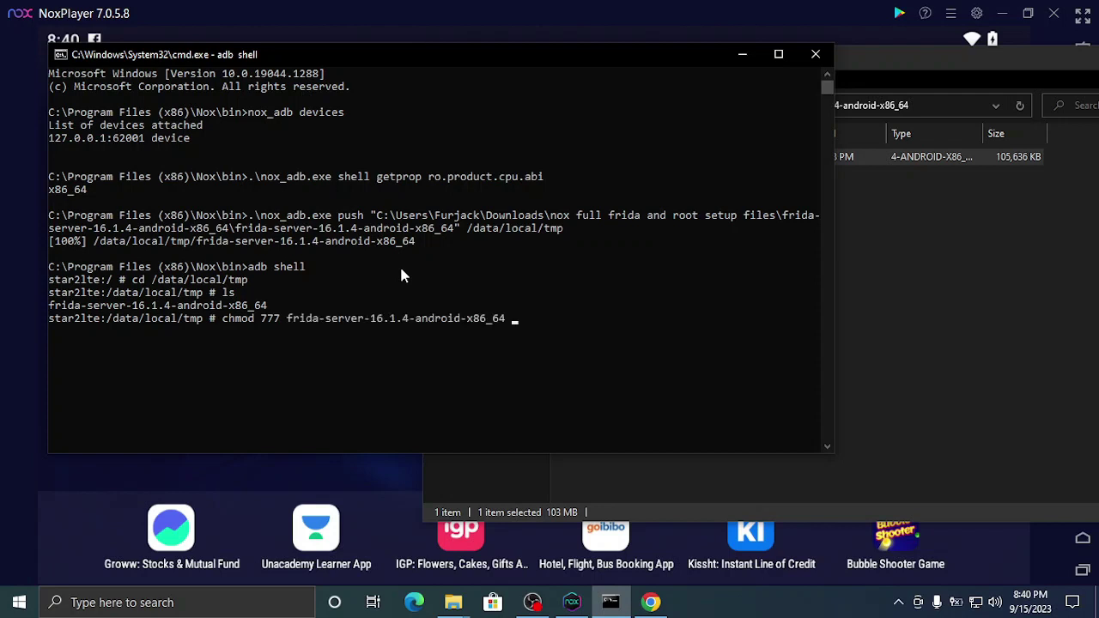
key("Return")
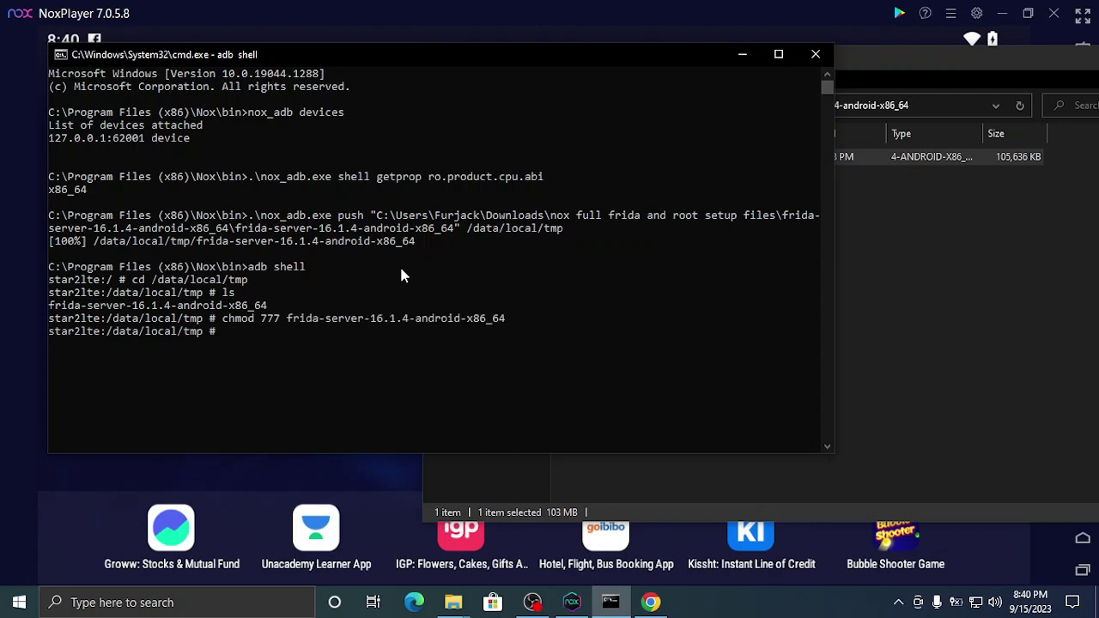
type("ls")
key("Return")
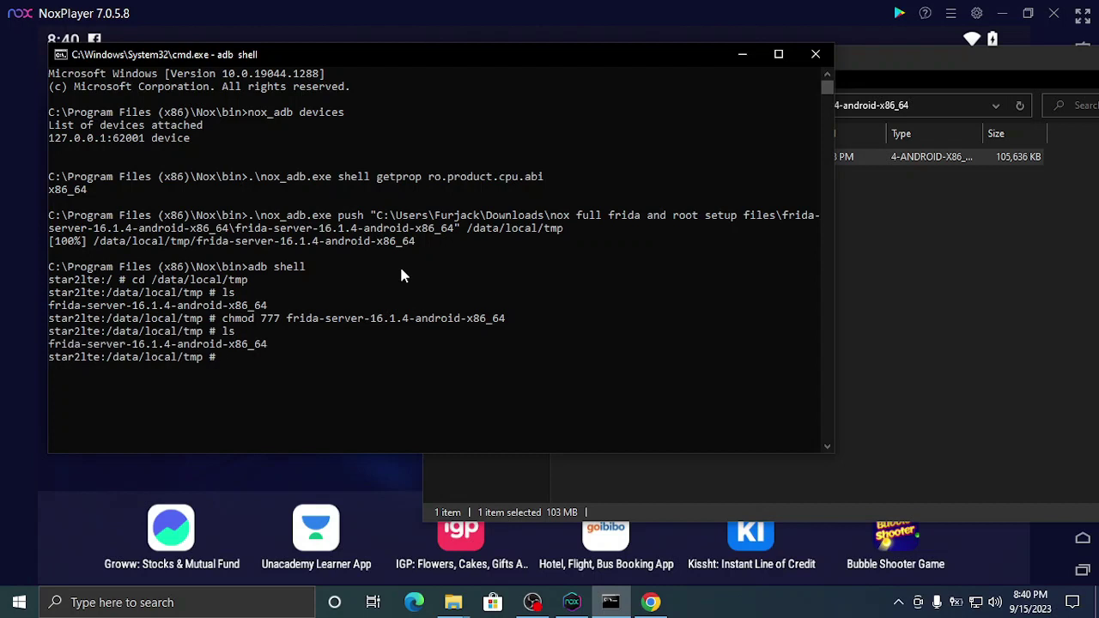
- Run ./frida-server-16.1.4-android-x86_64 in the adb shell
type("./fri")
key("Tab")
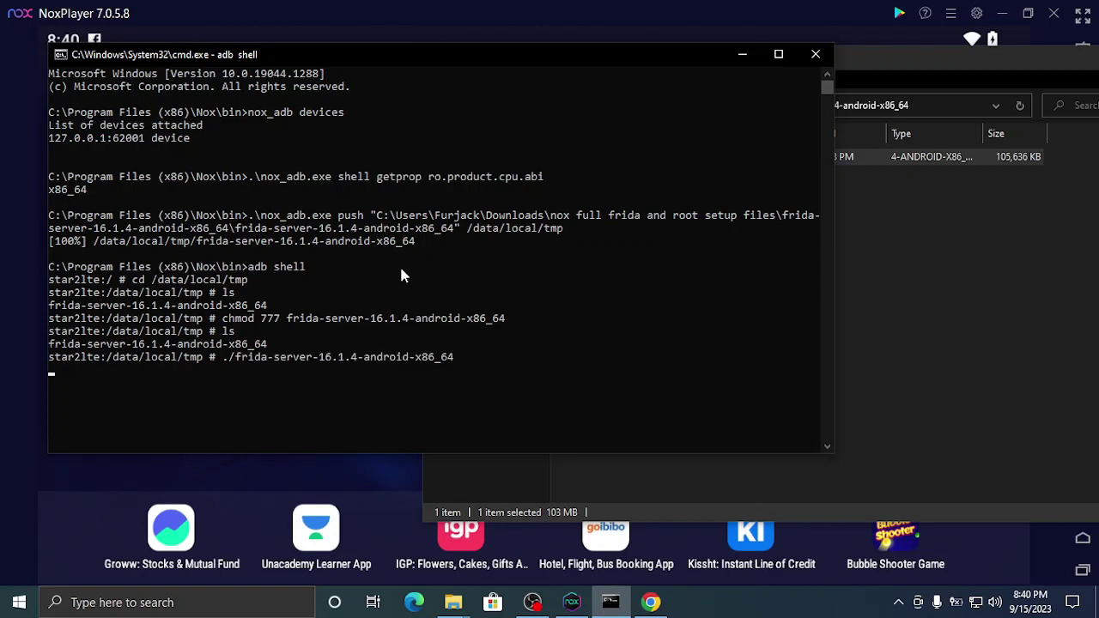
key("Return")
- Open a second Command Prompt and arrange it beside the adb shell window so both can be seen
left_click(172, 602)
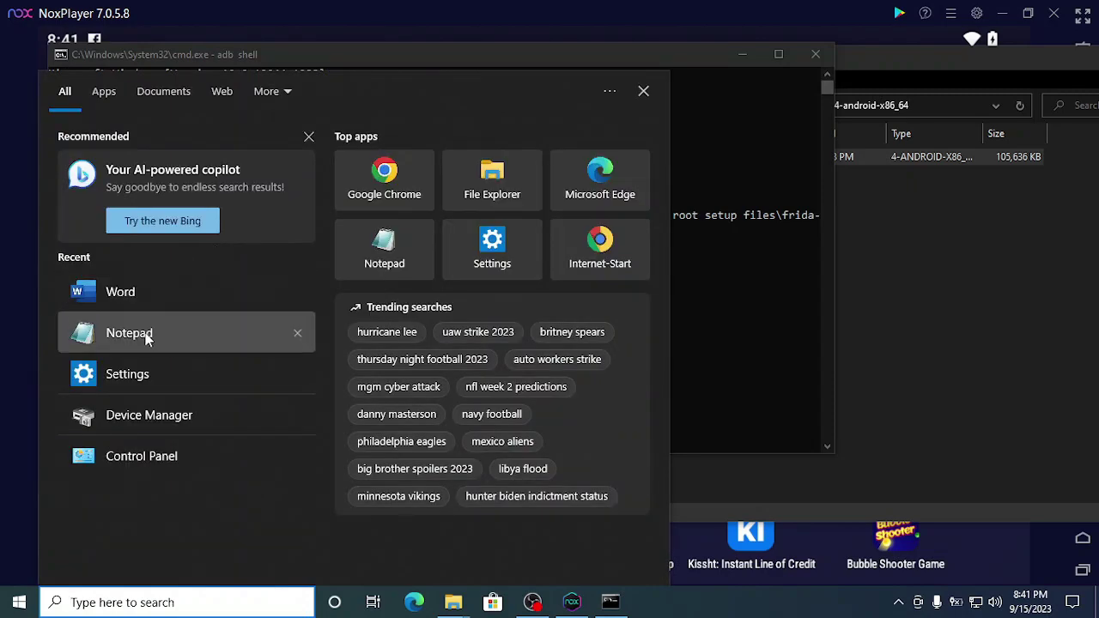
type("cmd")
key("Return")
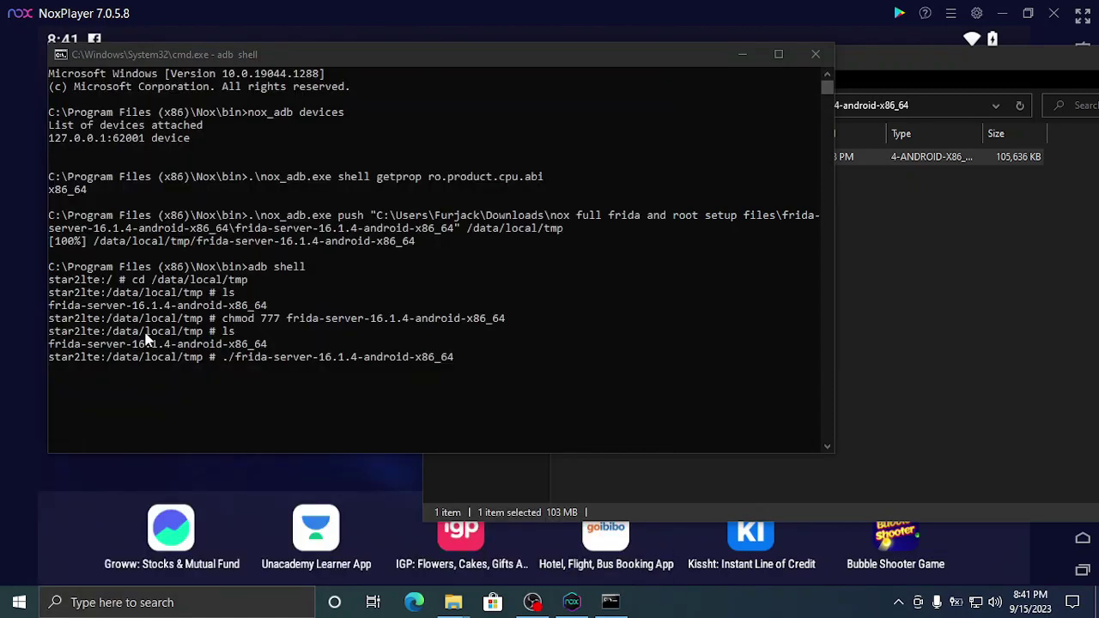
left_click_drag(291, 65, 687, 72)
left_click(388, 69)
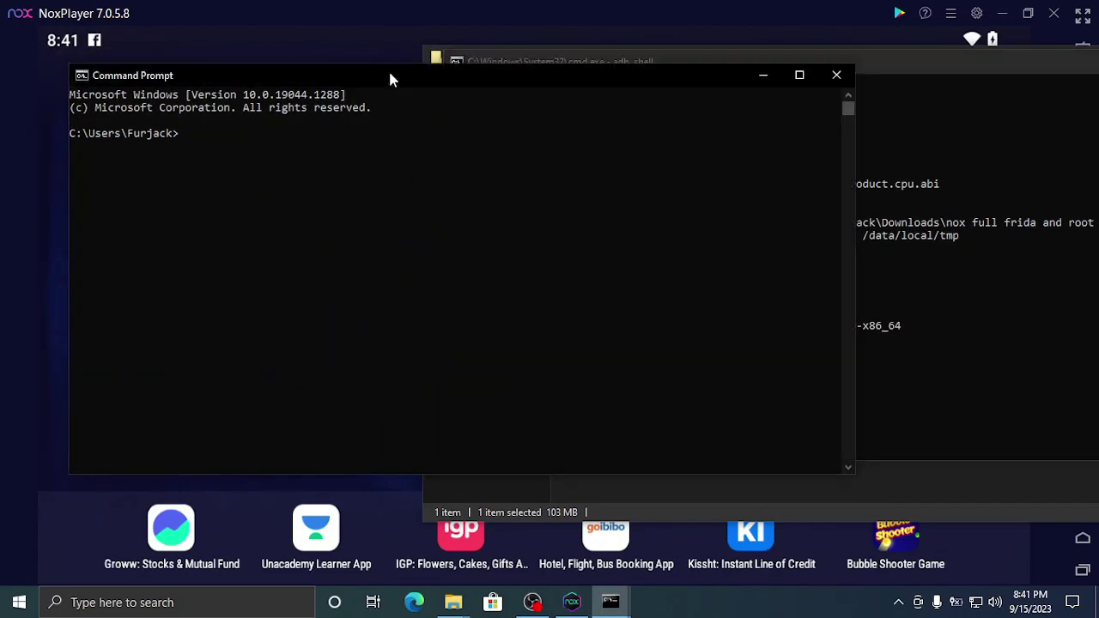
left_click_drag(388, 69, 151, 75)
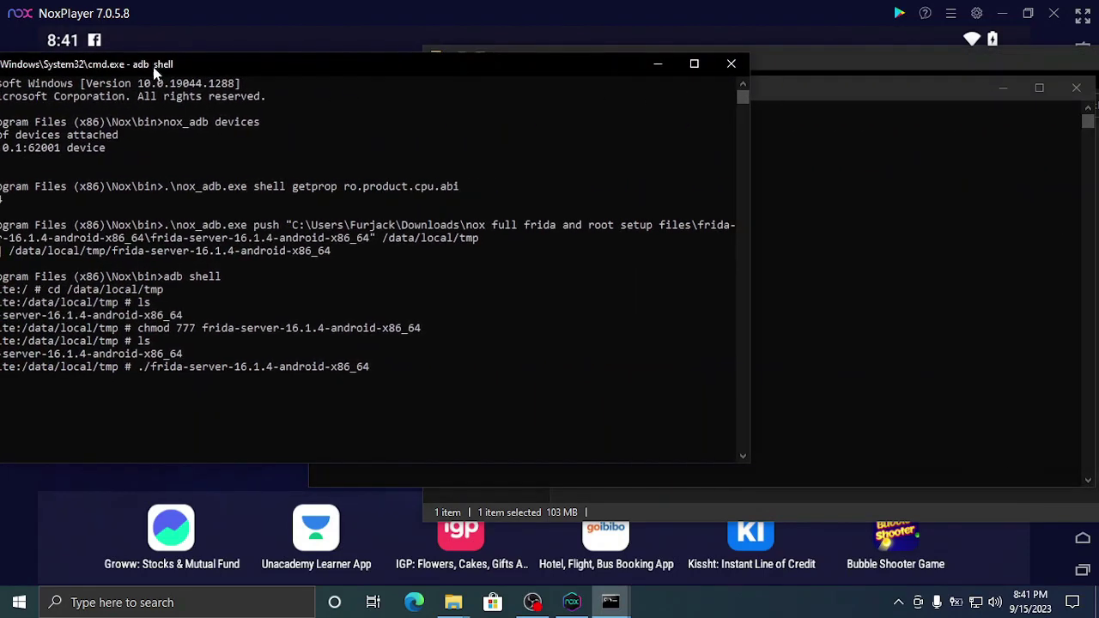
left_click(888, 94)
left_click_drag(793, 98, 798, 80)
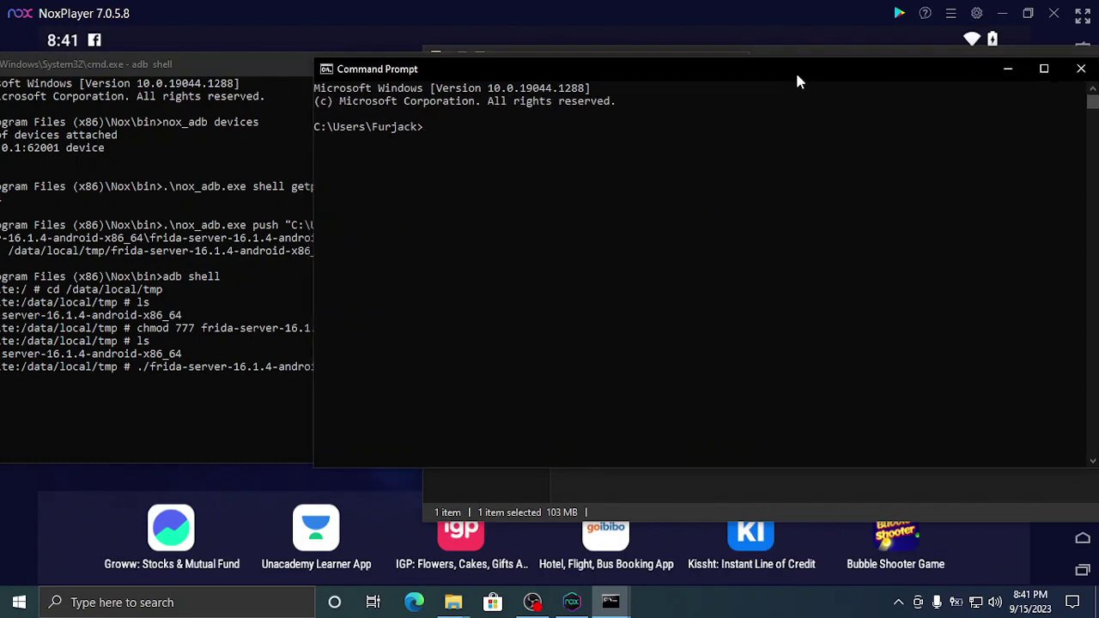
left_click_drag(225, 76, 295, 77)
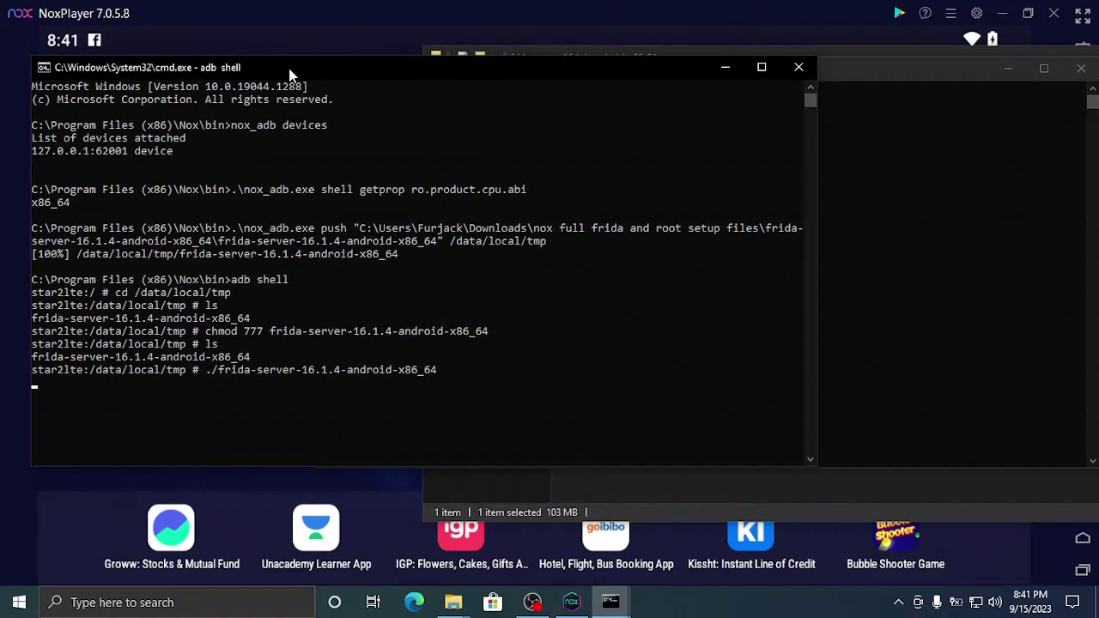
left_click(875, 78)
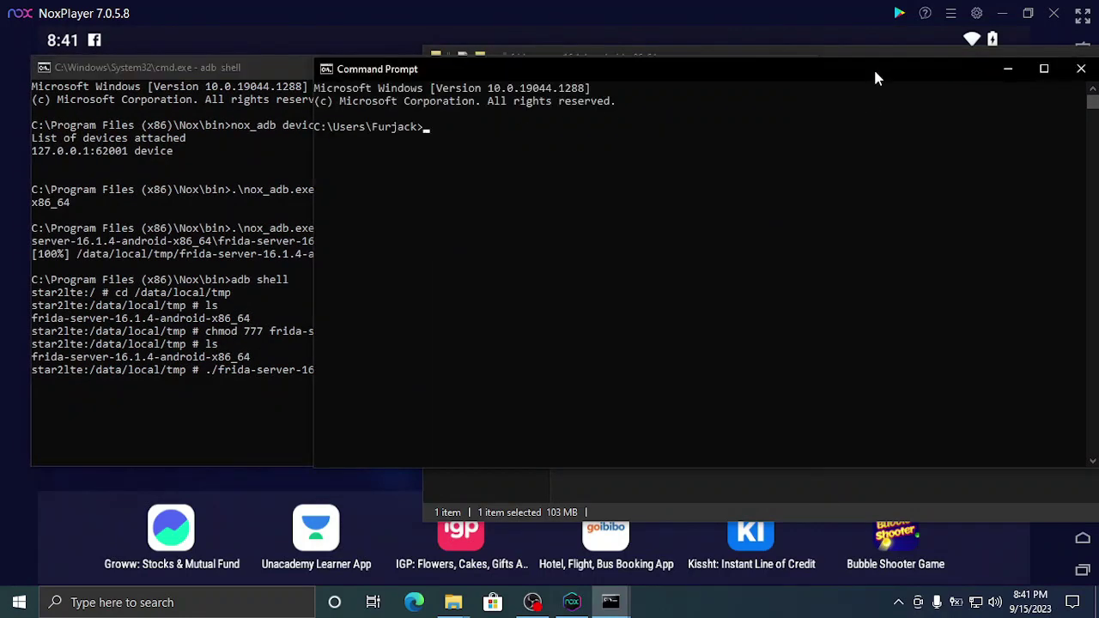
- List the emulator's applications with frida-ps -Uai in the second Command Prompt and examine the returned names and identifiers
type("frida-ps -Uai")
key("Return")
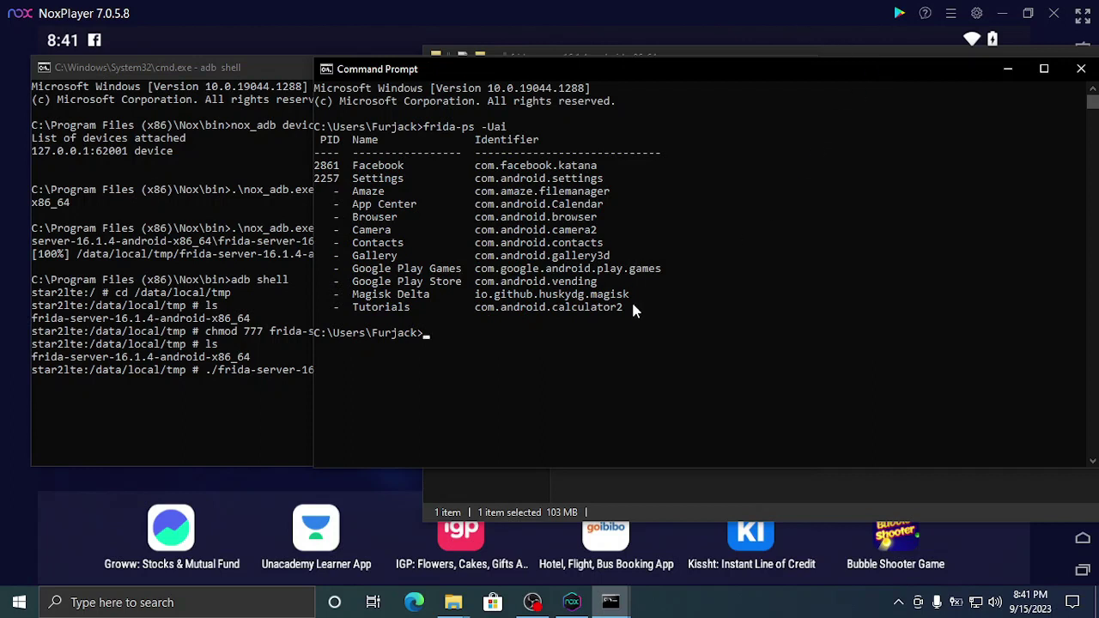
left_click_drag(636, 307, 320, 165)
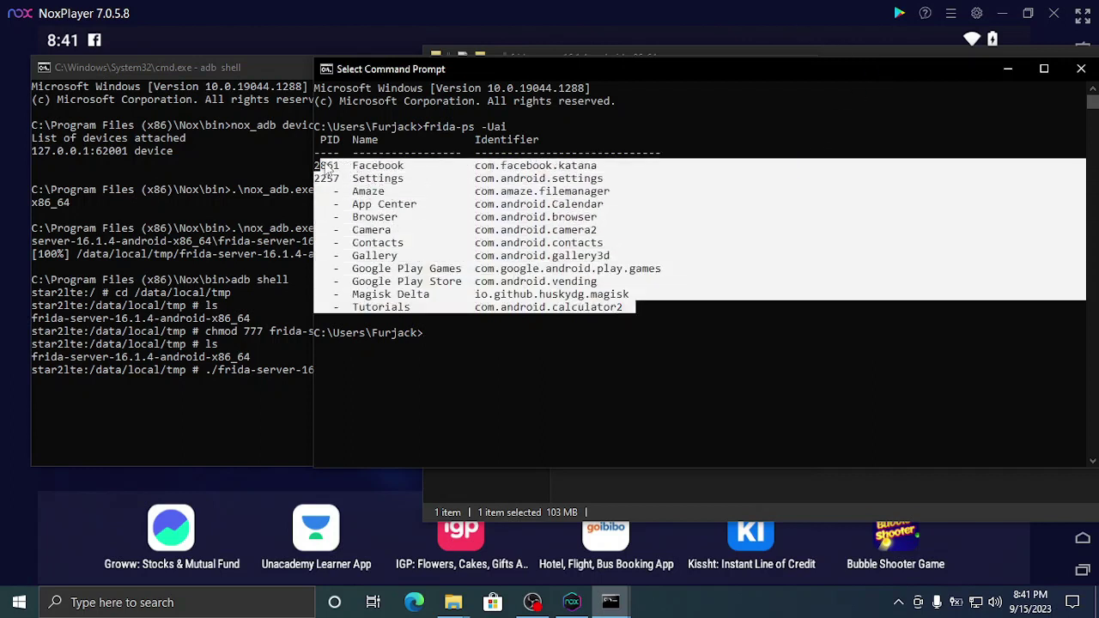
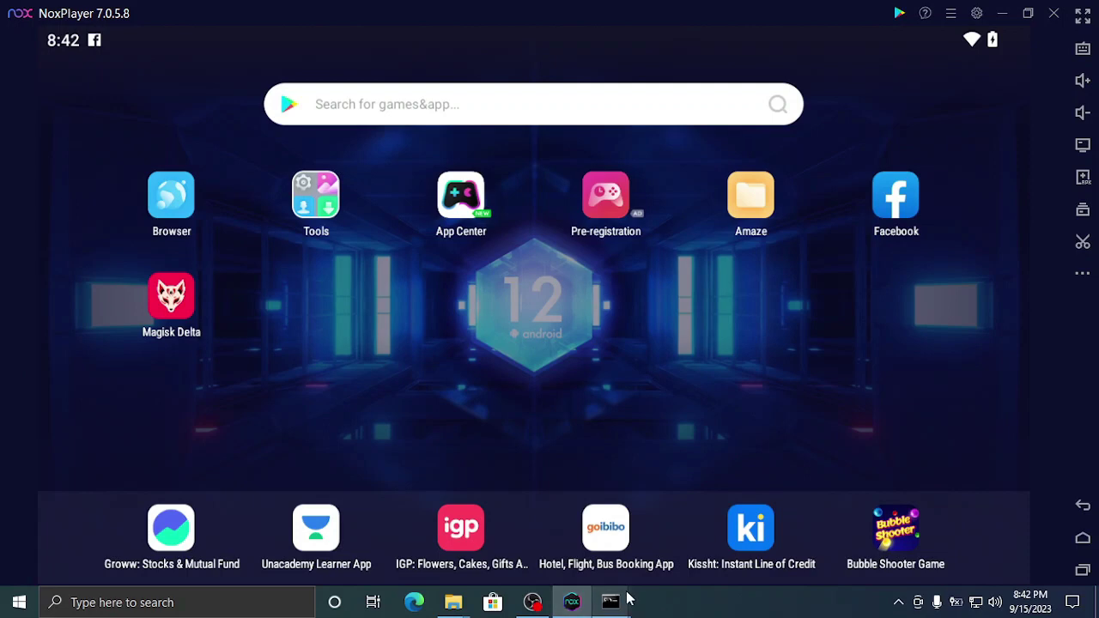
mouse_move(629, 599)
left_click(633, 532)
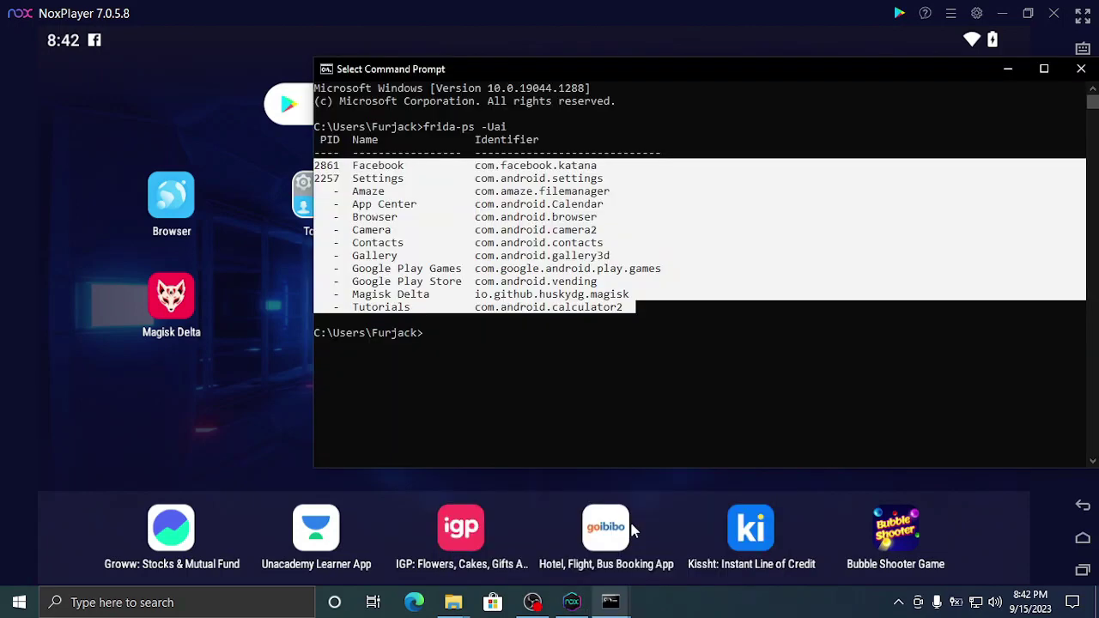
left_click(438, 388)
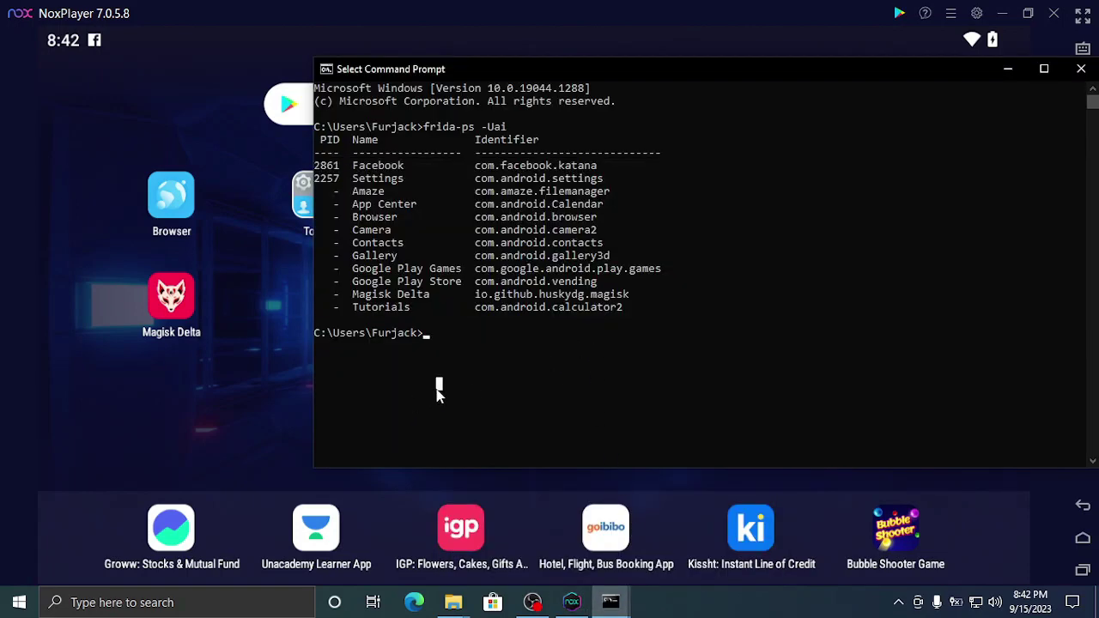
key("Escape")
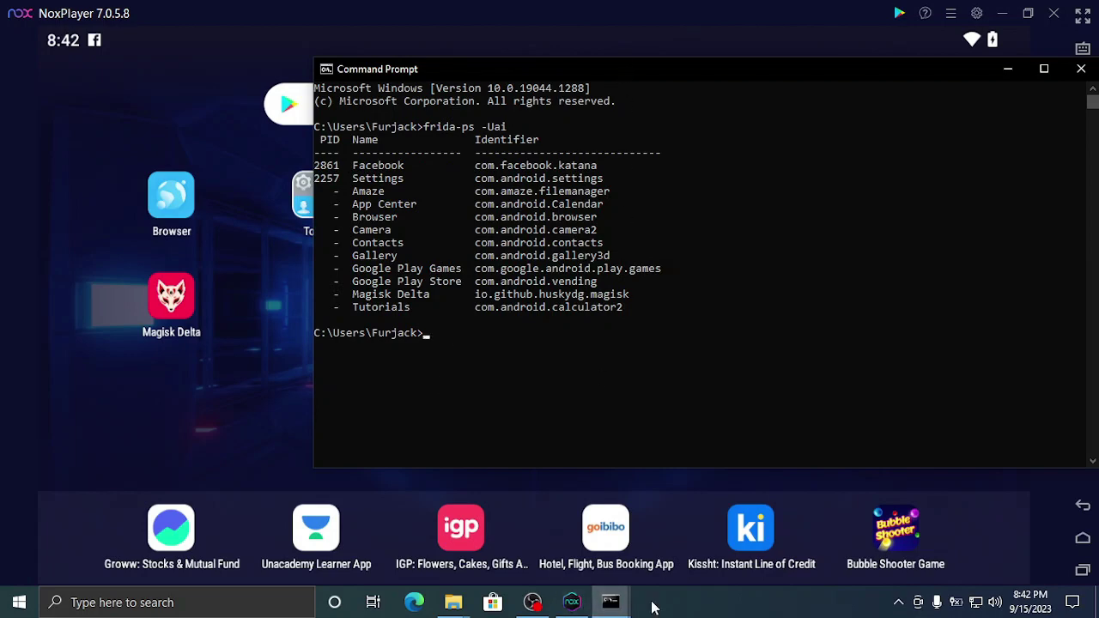
- Review both command windows, highlighting the getprop ro.product.cpu.abi command and its architecture output in the adb shell window
mouse_move(627, 601)
left_click(565, 496)
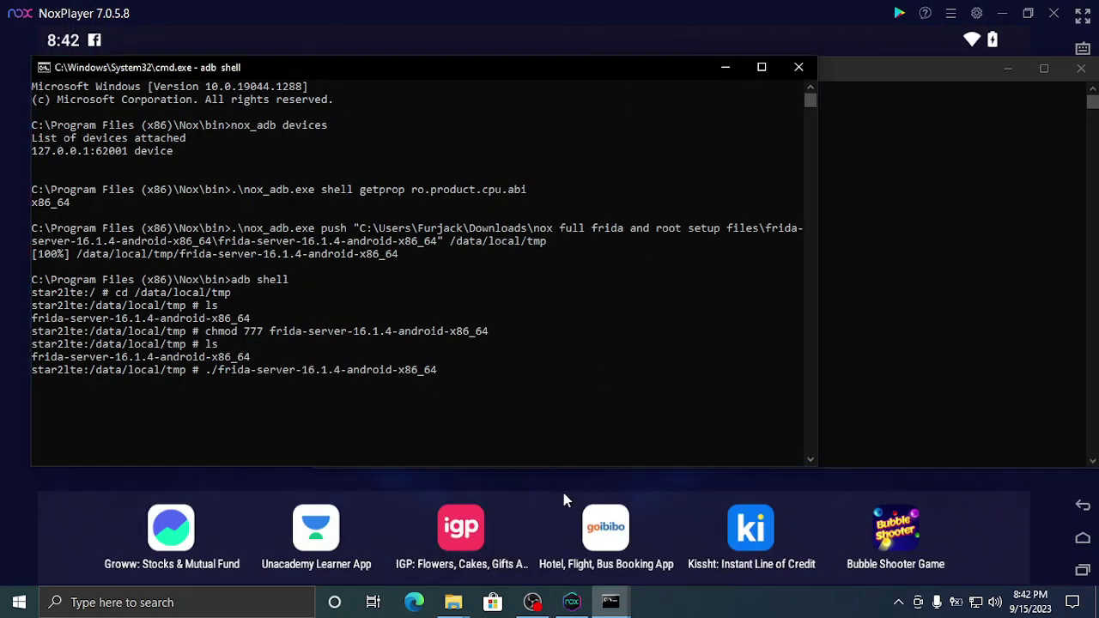
left_click(1003, 291)
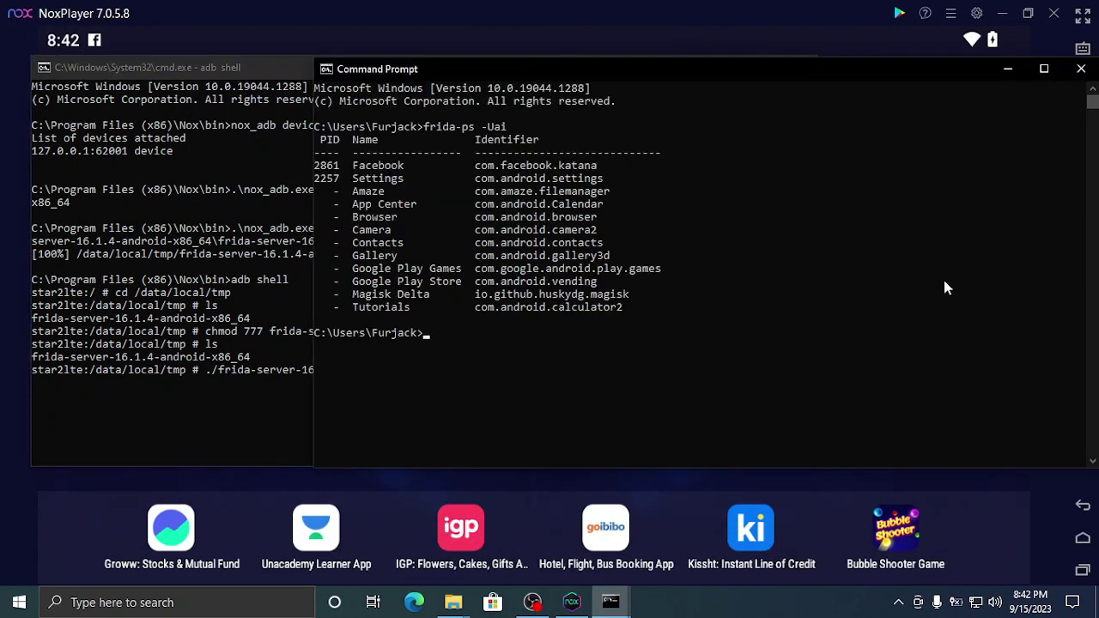
left_click(158, 413)
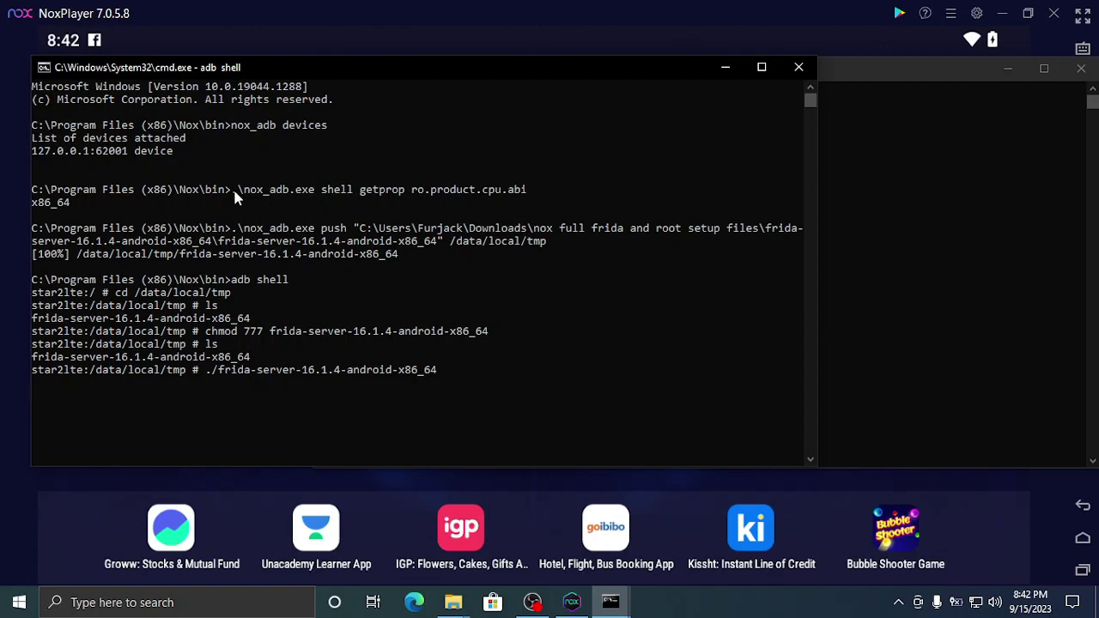
left_click_drag(232, 189, 531, 194)
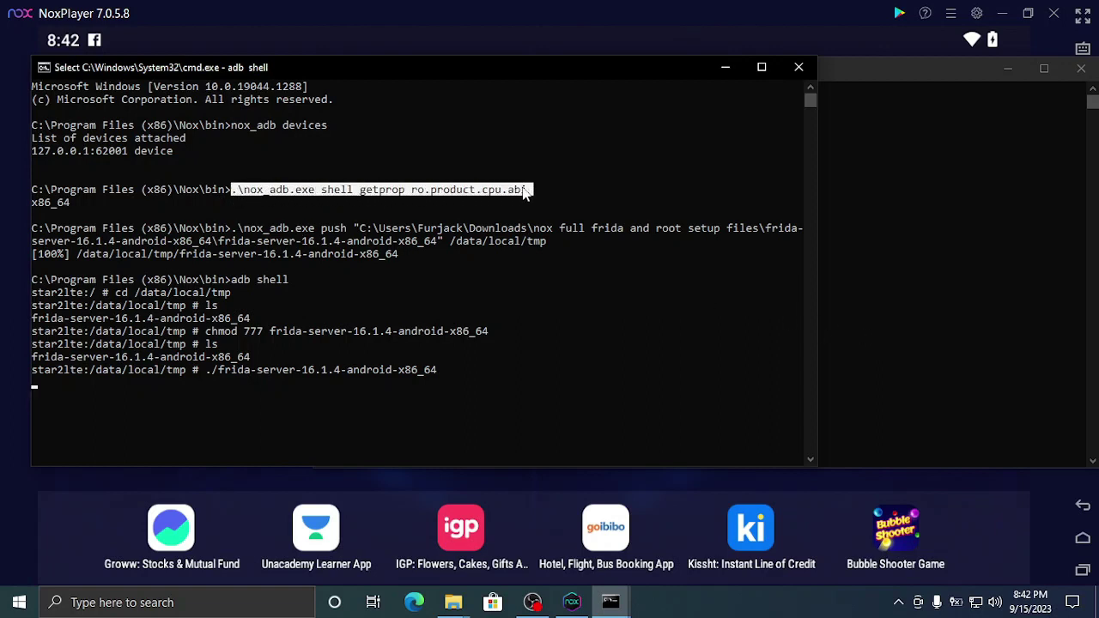
left_click_drag(69, 201, 38, 213)
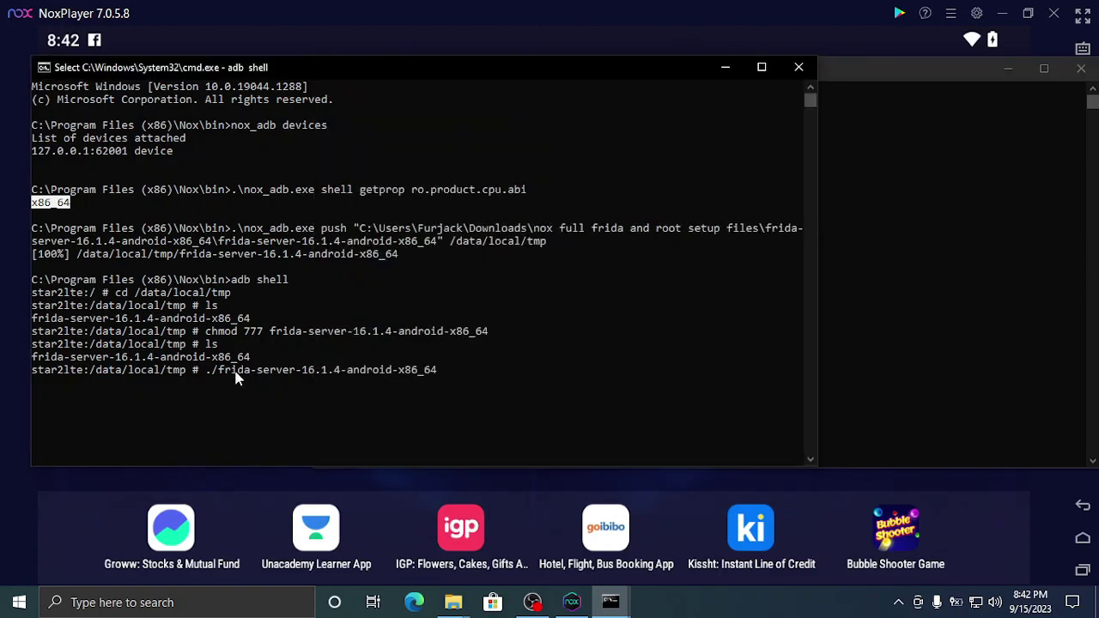
- Clear the text selection in the adb shell window and stop the running frida-server
key("Return")
right_click(763, 120)
left_click(652, 293)
key("ctrl+c")
key("ctrl+c")
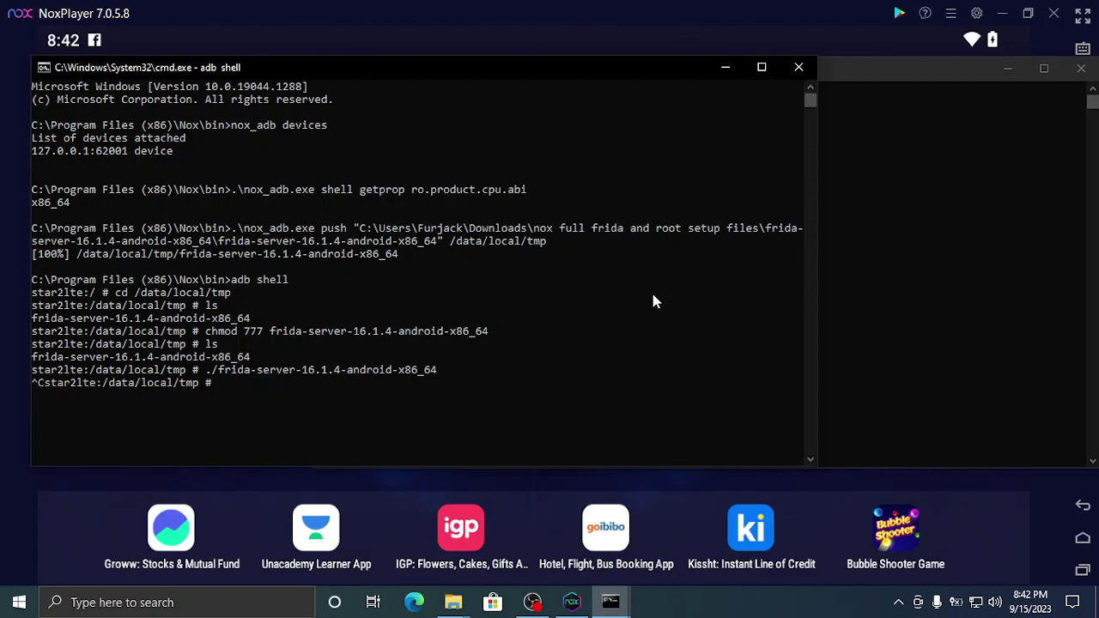
- Close the adb shell window and the second Command Prompt
left_click(799, 67)
left_click_drag(801, 74, 648, 65)
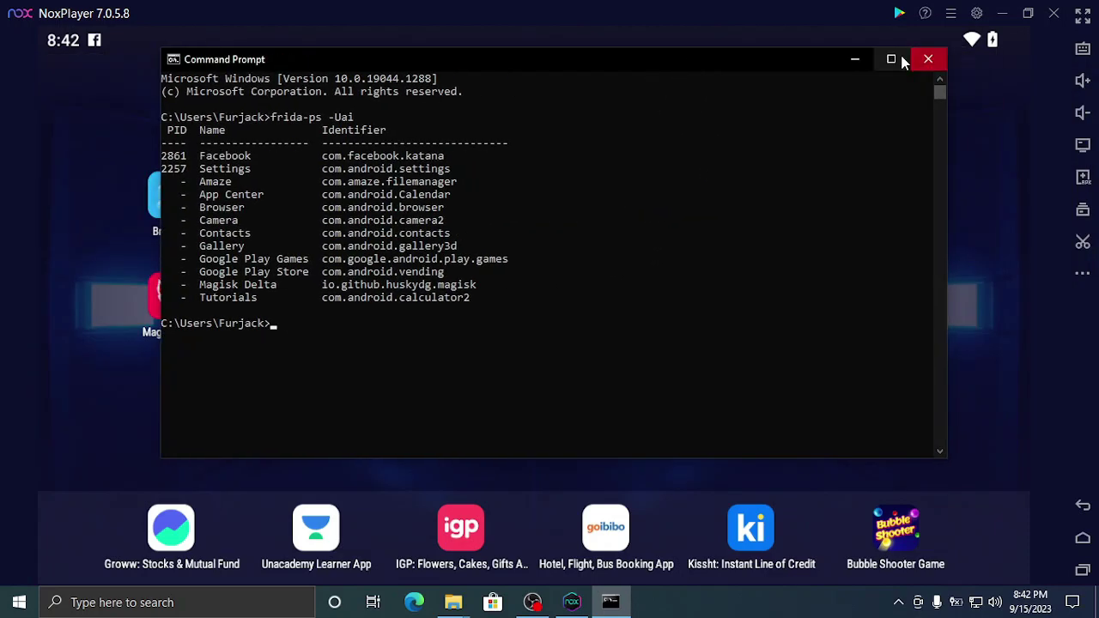
left_click(929, 60)
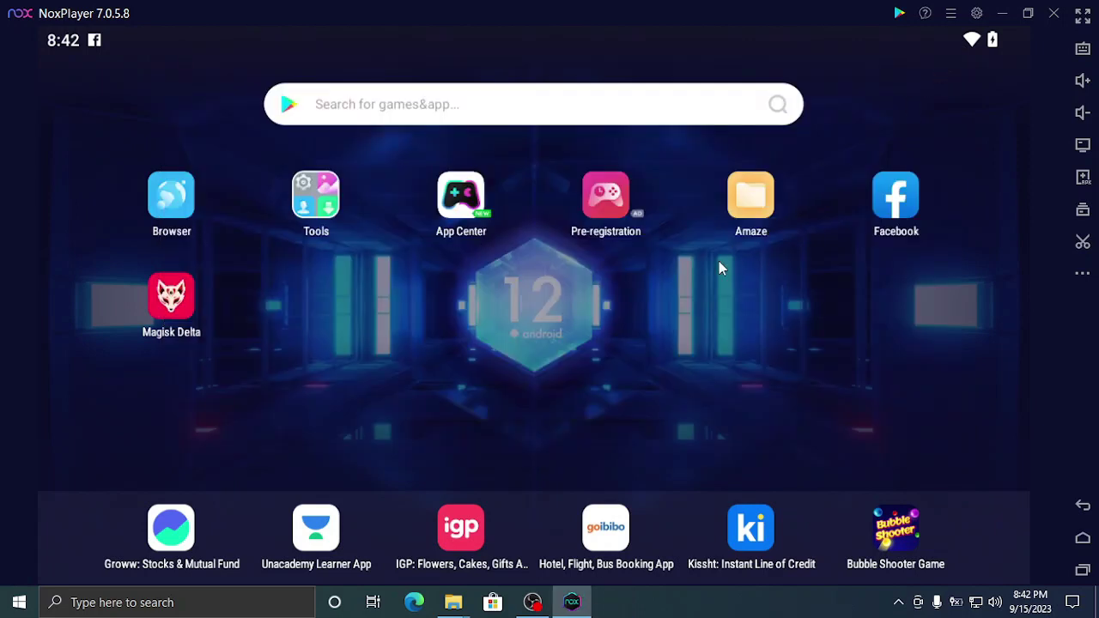